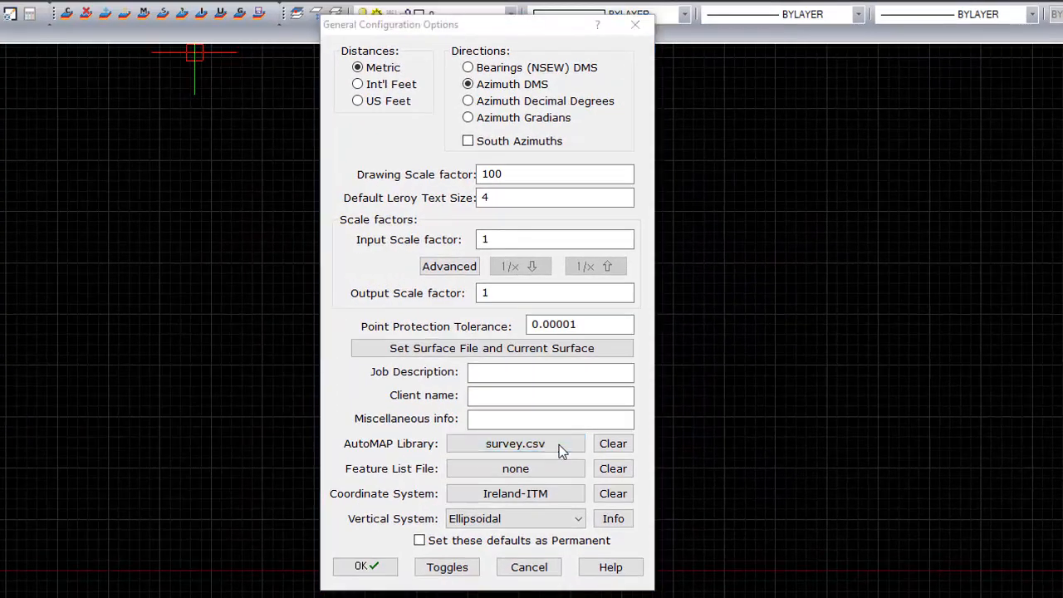
Step: Review the MH manhole entry's symbol, layer and linework settings in the survey.csv AutoMAP library, accepting them as they are
click(560, 445)
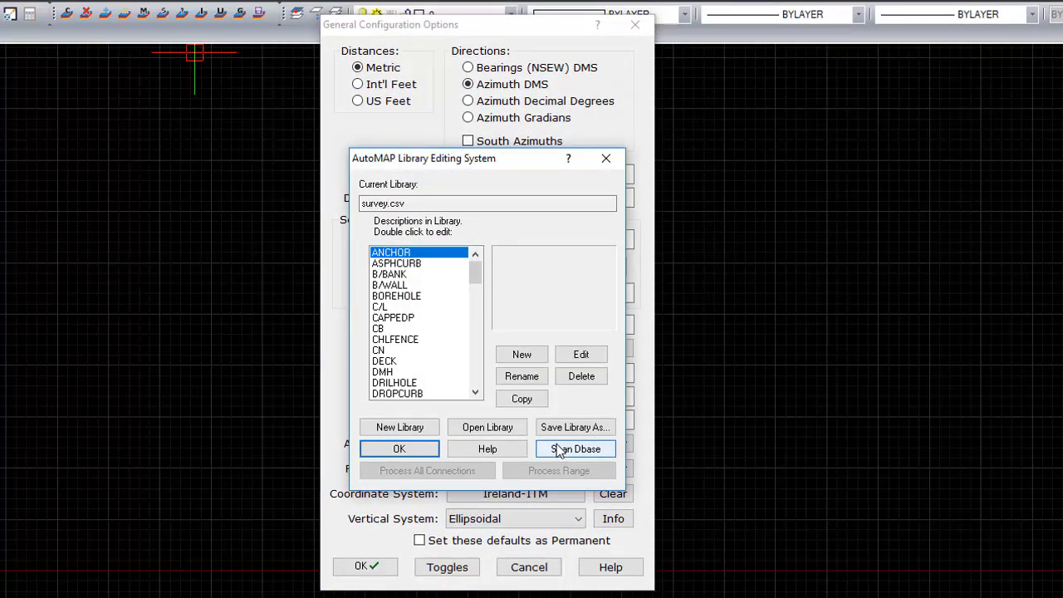
key(m)
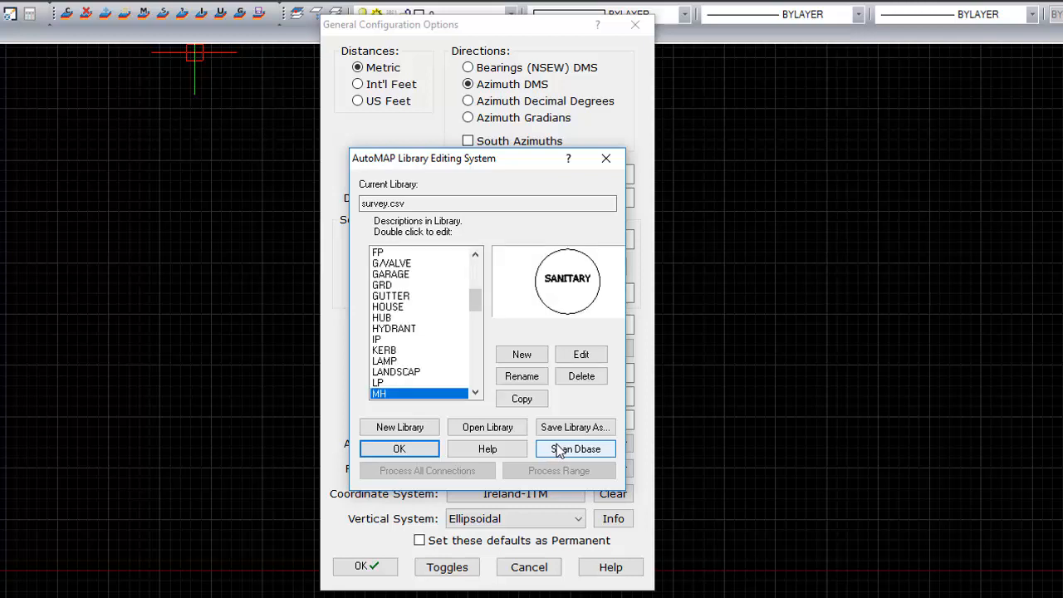
click(579, 356)
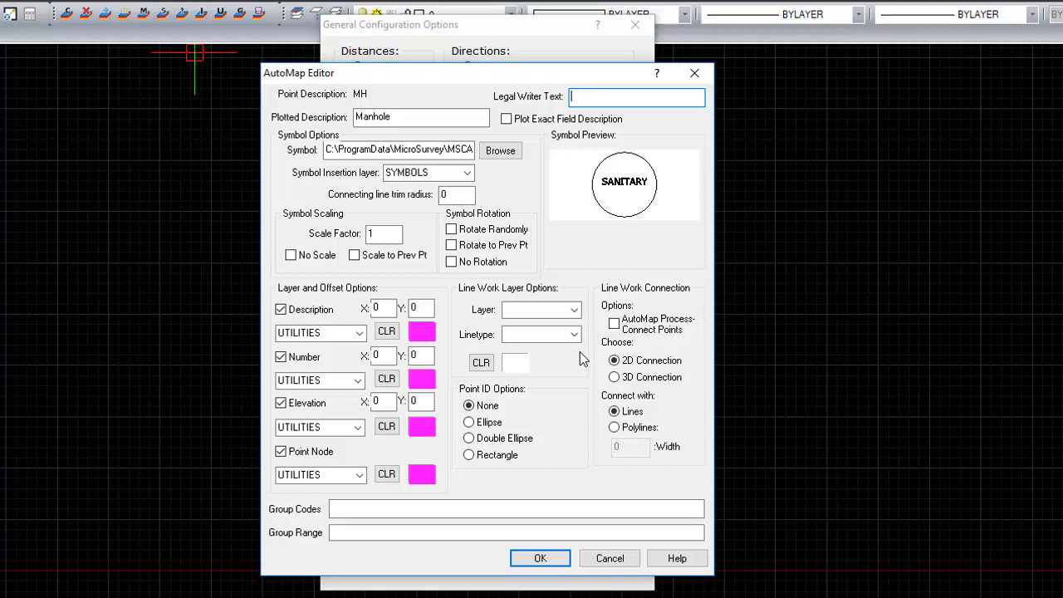
click(562, 560)
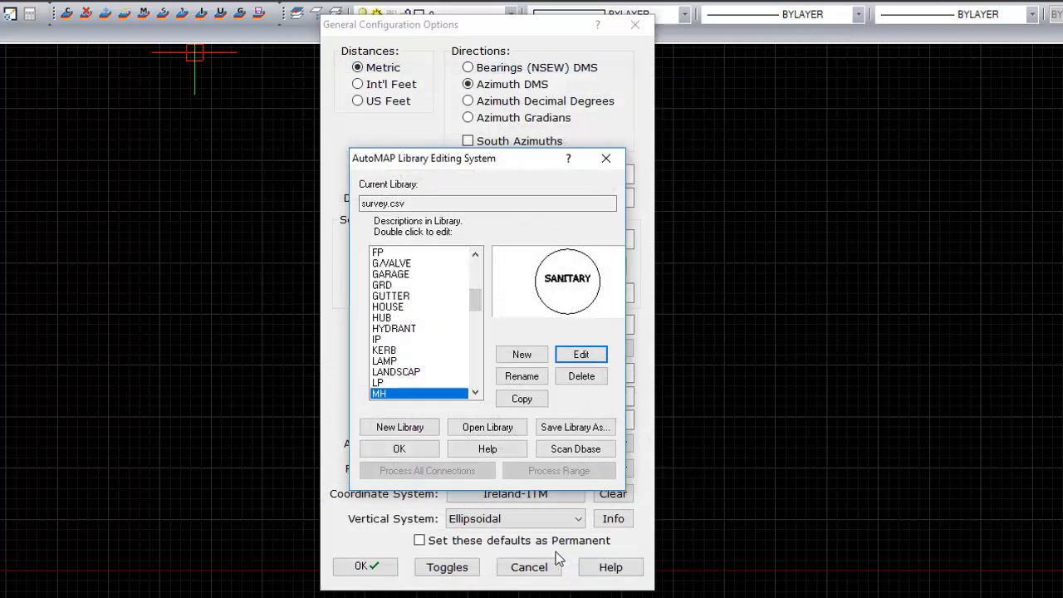
Step: Save the AutoMAP library changes to disk and accept the general configuration options
click(608, 161)
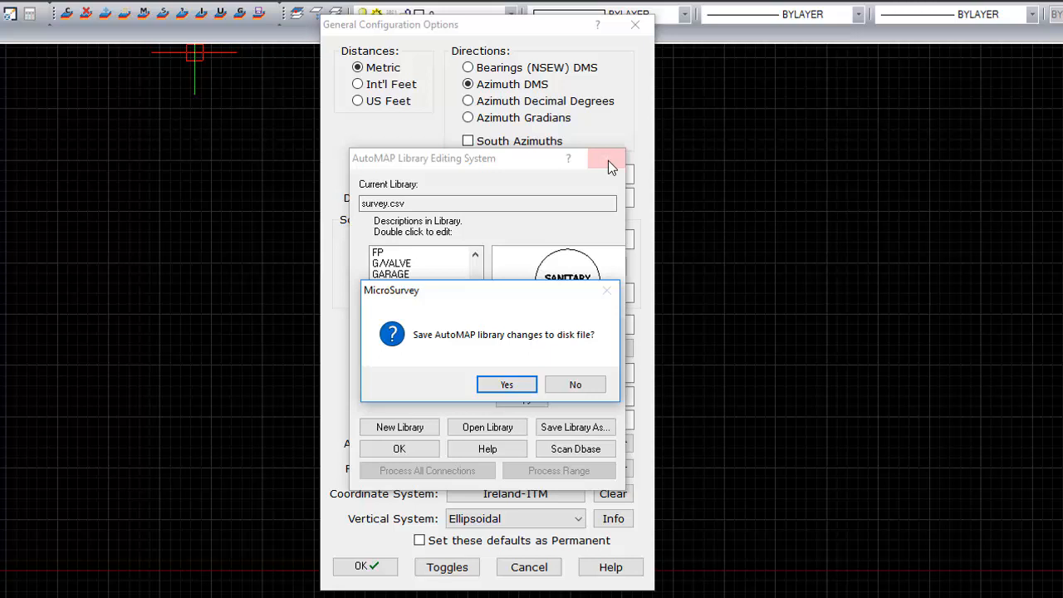
click(522, 386)
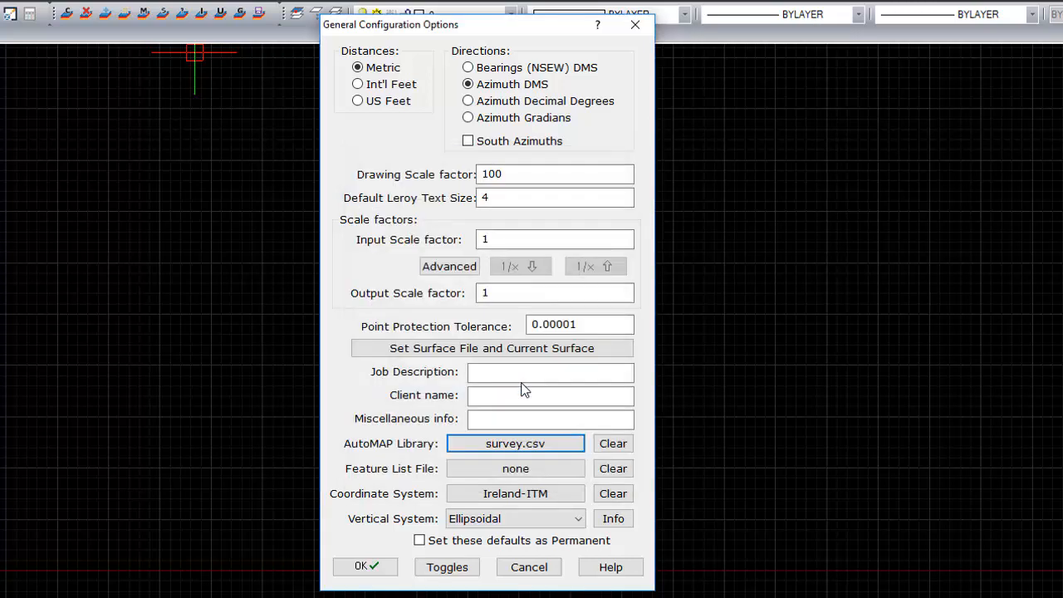
click(387, 568)
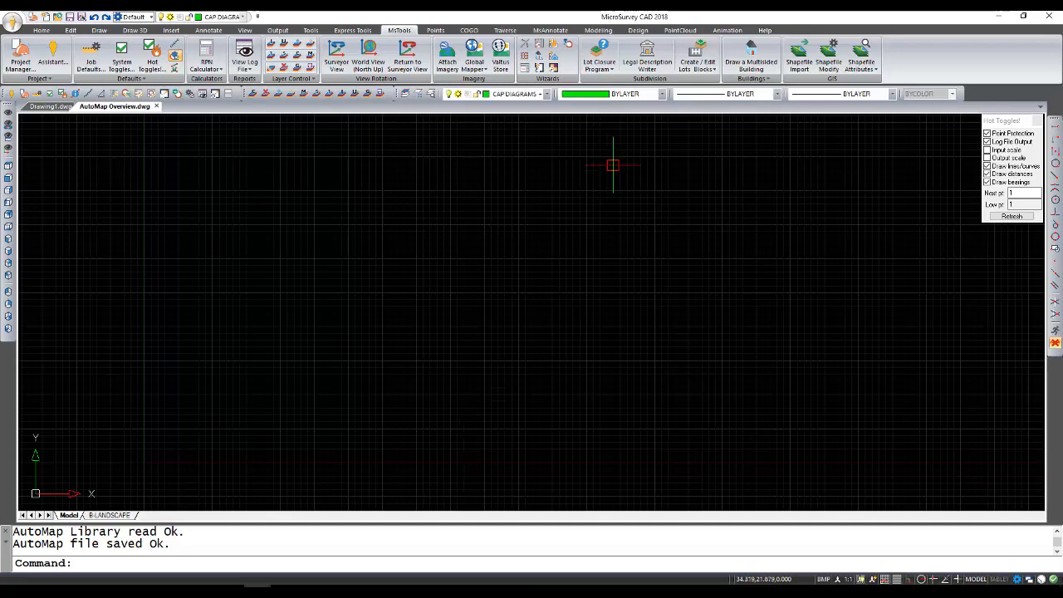
Step: Examine the drawing's existing layers and the B-LANDSCAPE layout, returning to model space
click(547, 95)
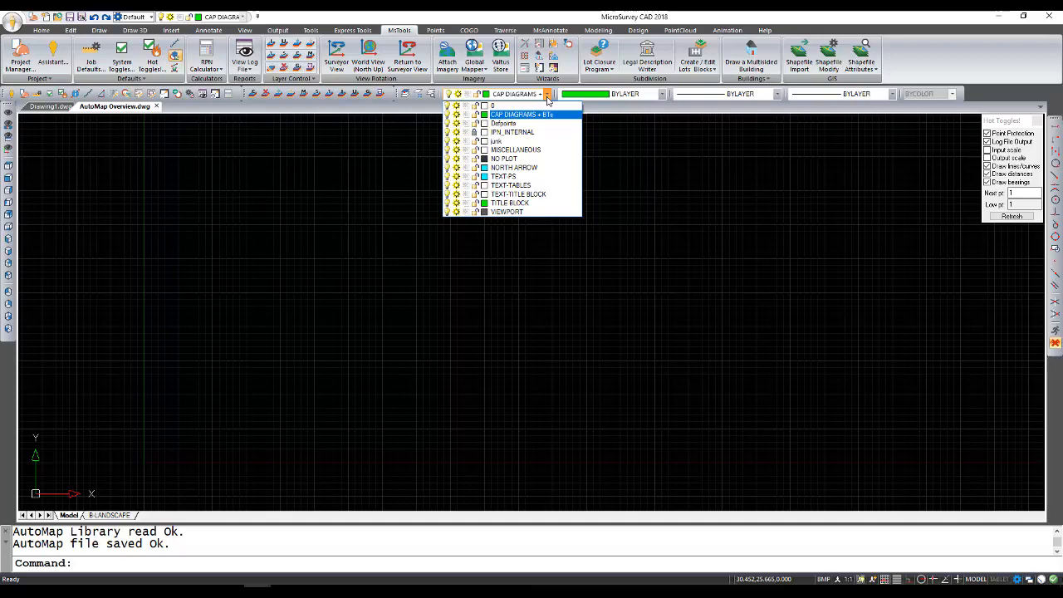
click(631, 230)
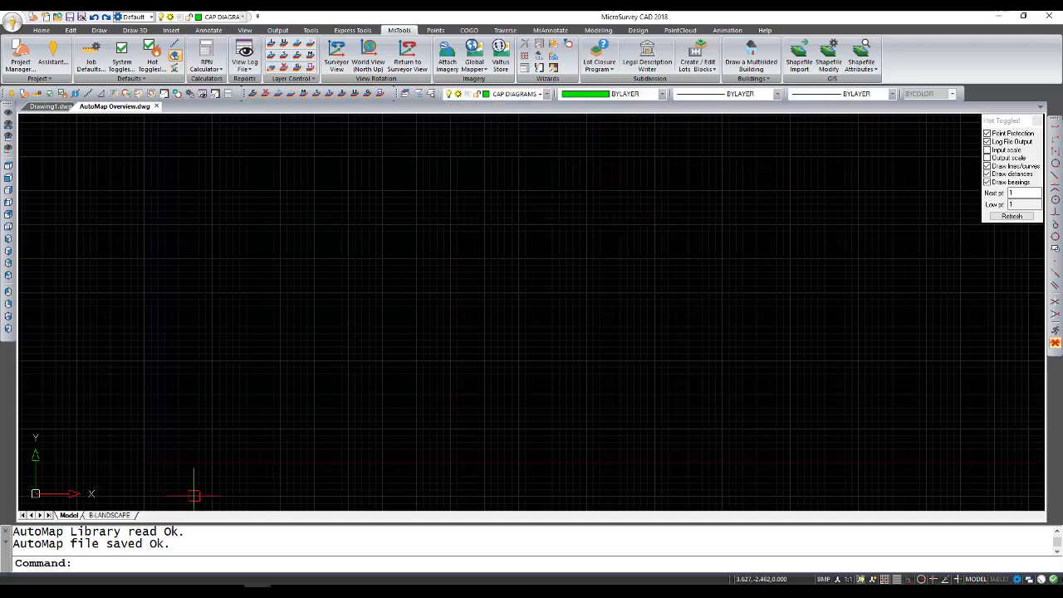
click(116, 516)
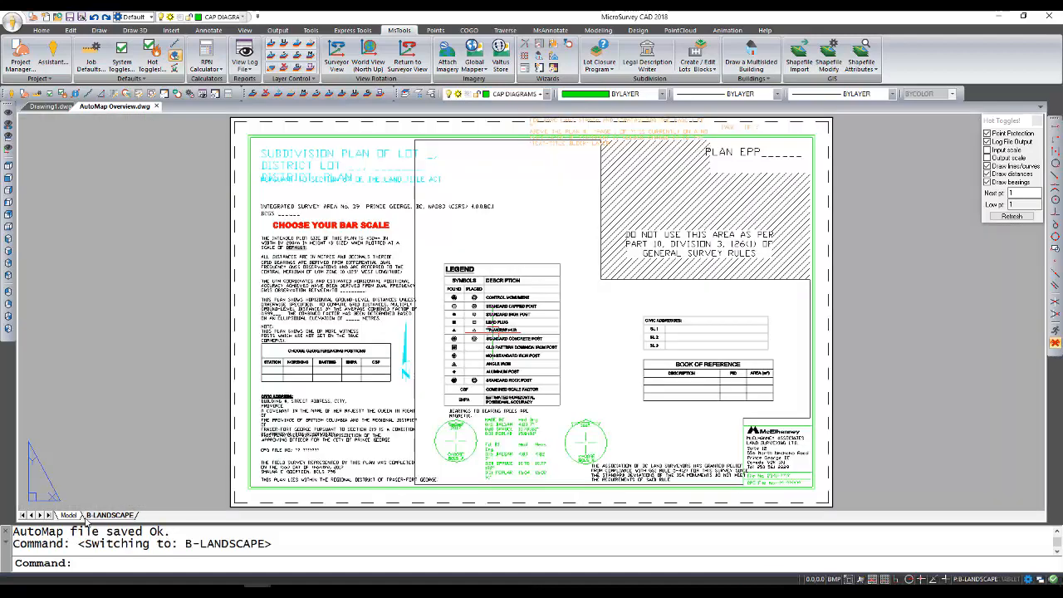
click(70, 516)
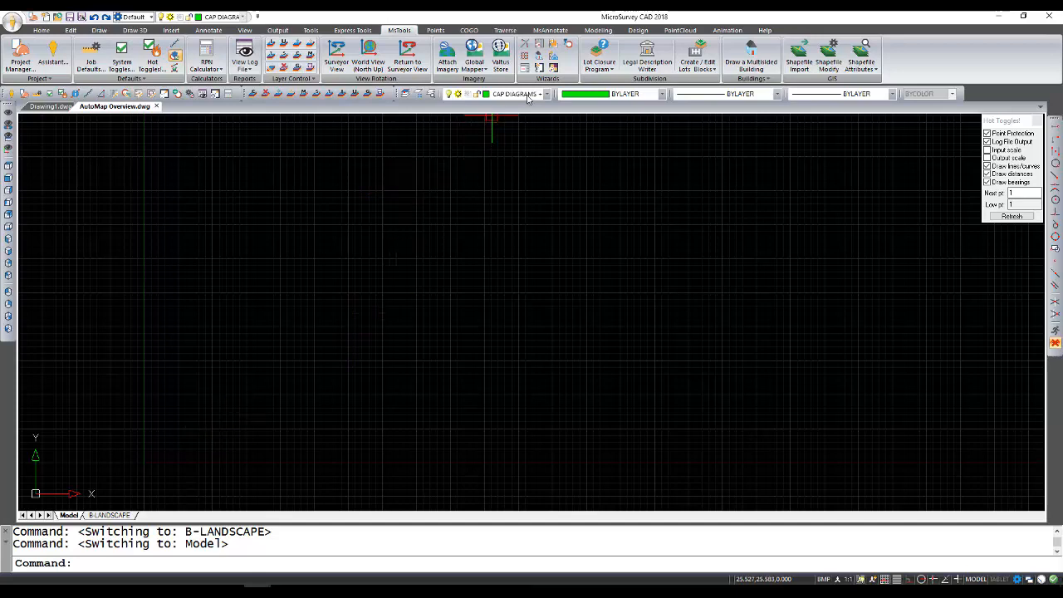
Step: Import the KILENEY FieldGenius project with SyncWizard, keeping the default linework options and the drawing of AutoMAP symbols enabled
click(507, 30)
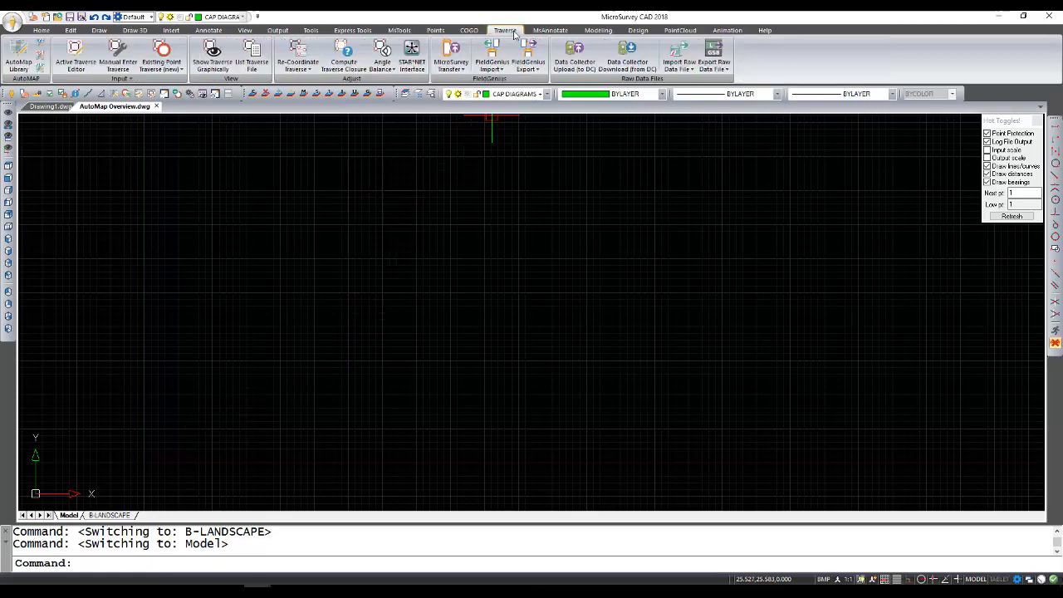
click(493, 65)
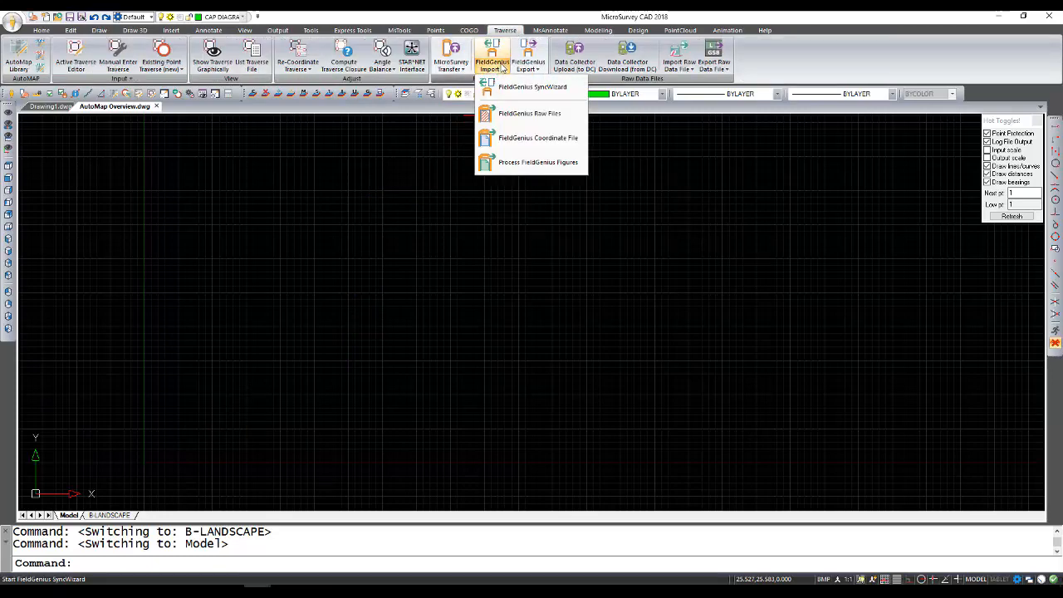
click(505, 88)
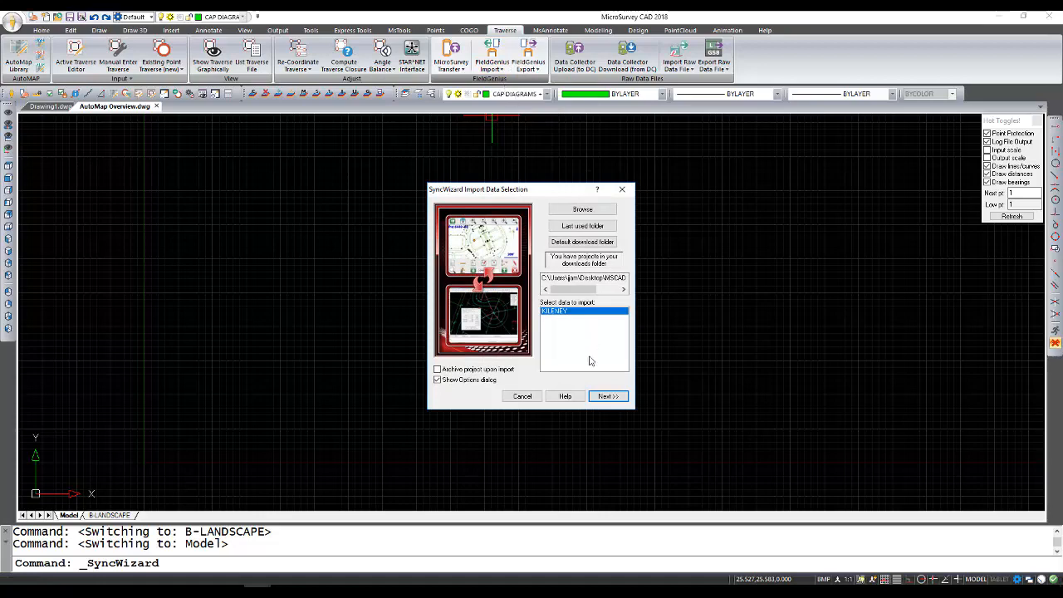
click(604, 397)
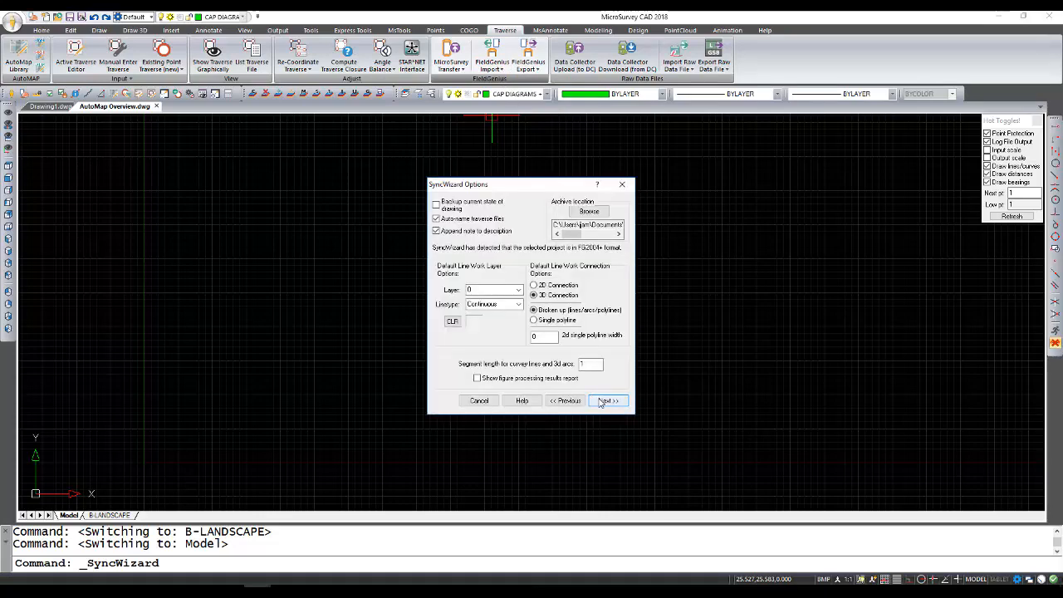
click(604, 399)
click(602, 398)
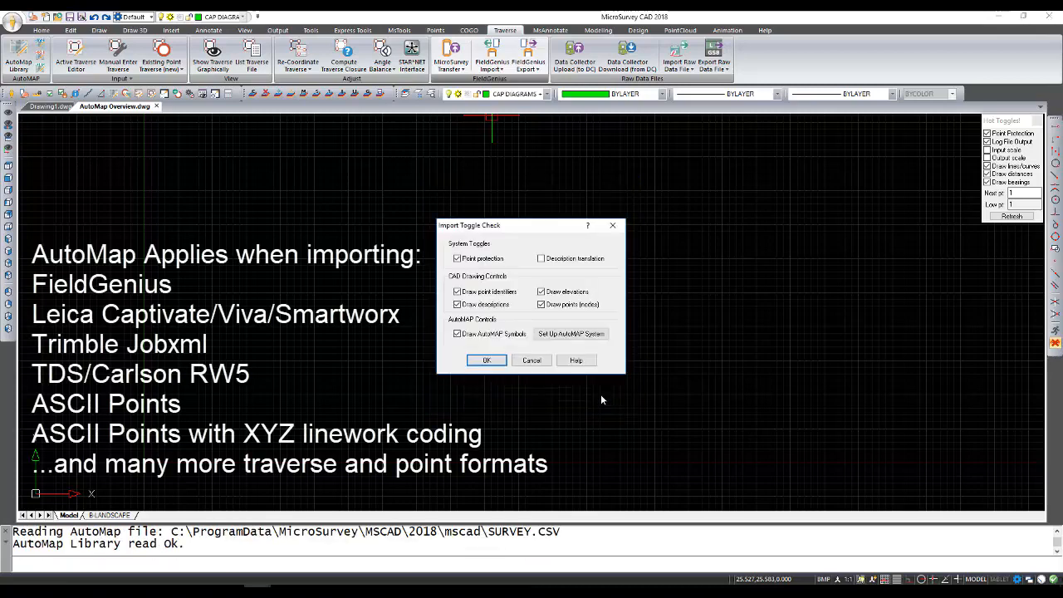
click(500, 362)
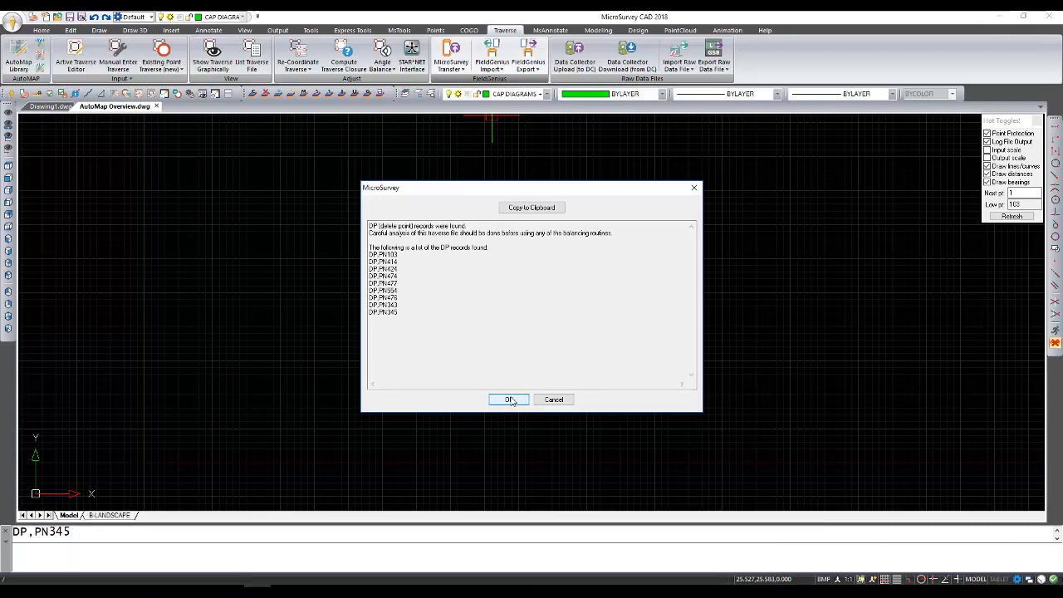
click(510, 400)
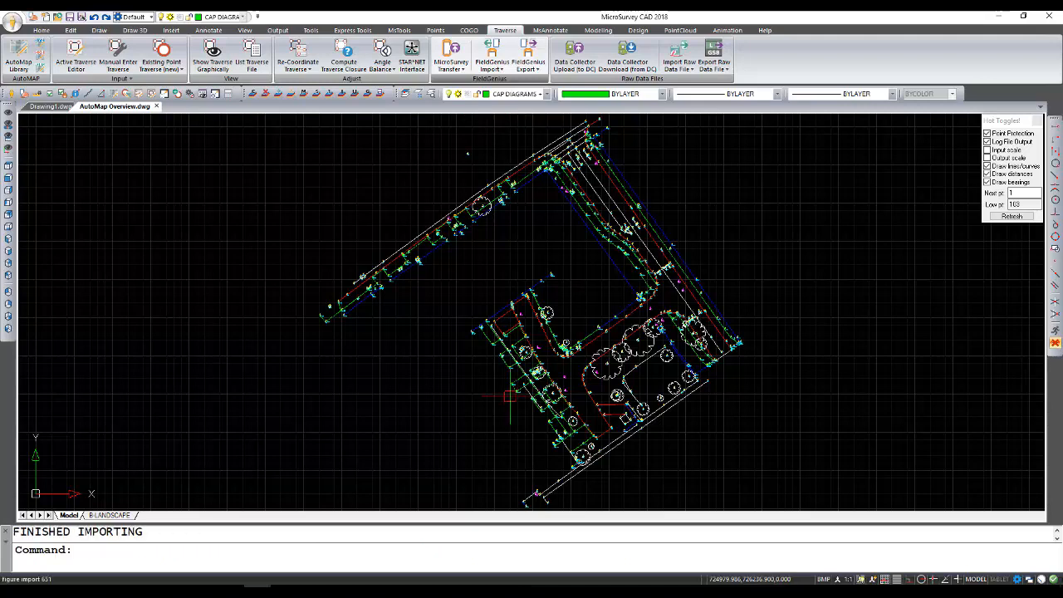
Step: Examine the layer list after the import and inspect the symbol and labels of manhole point 342
click(547, 95)
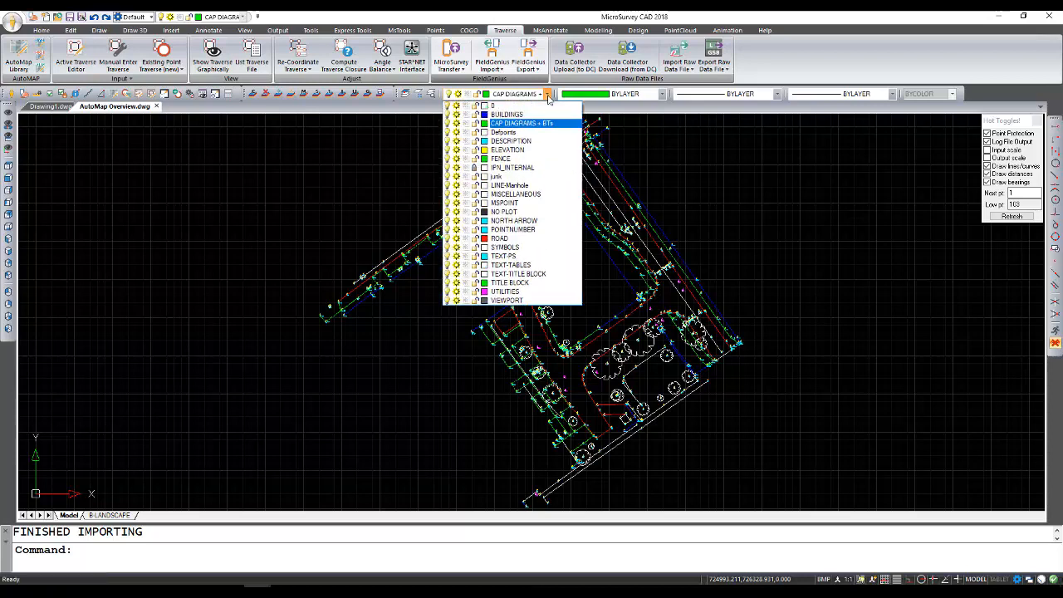
click(638, 142)
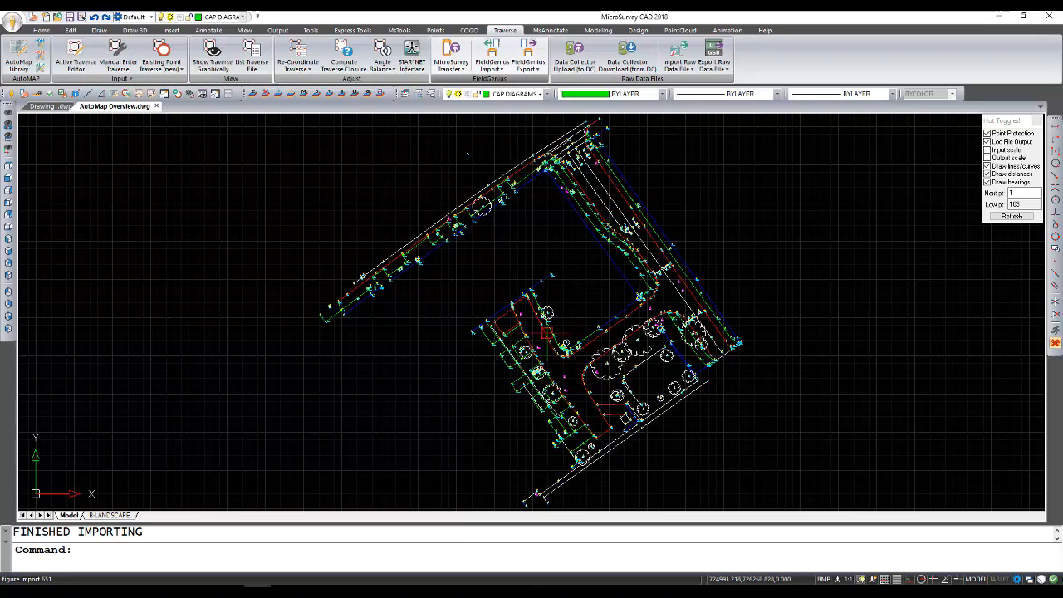
scroll(574, 382, up, 2)
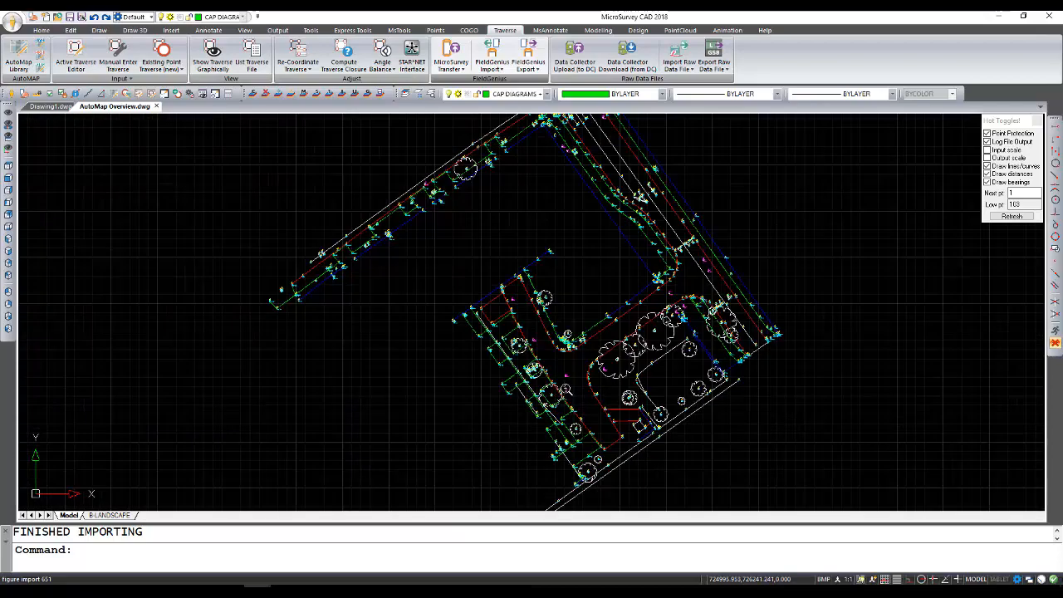
scroll(577, 383, up, 2)
scroll(577, 383, up, 5)
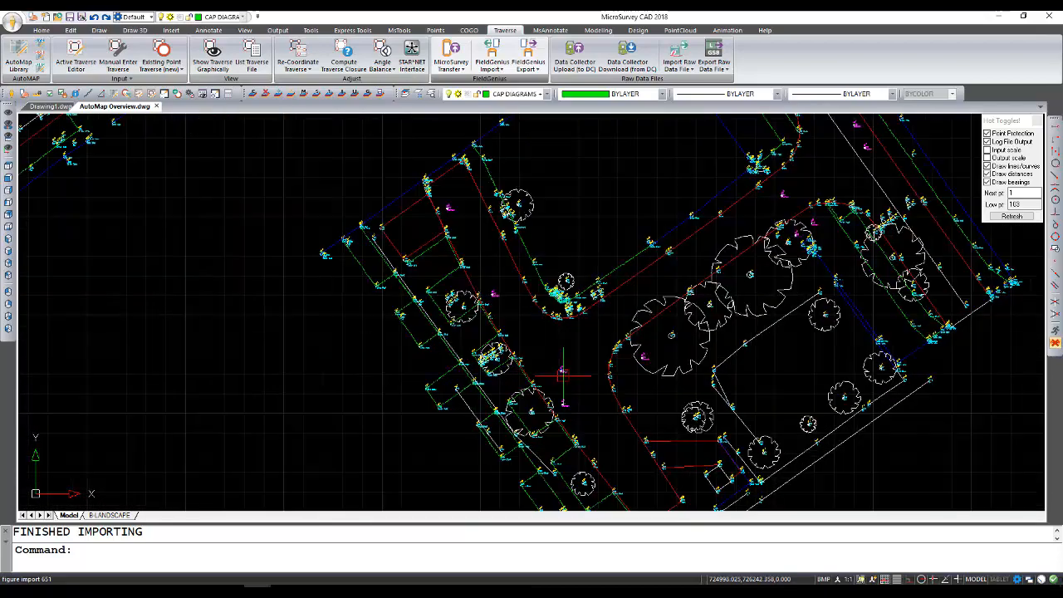
scroll(569, 375, up, 6)
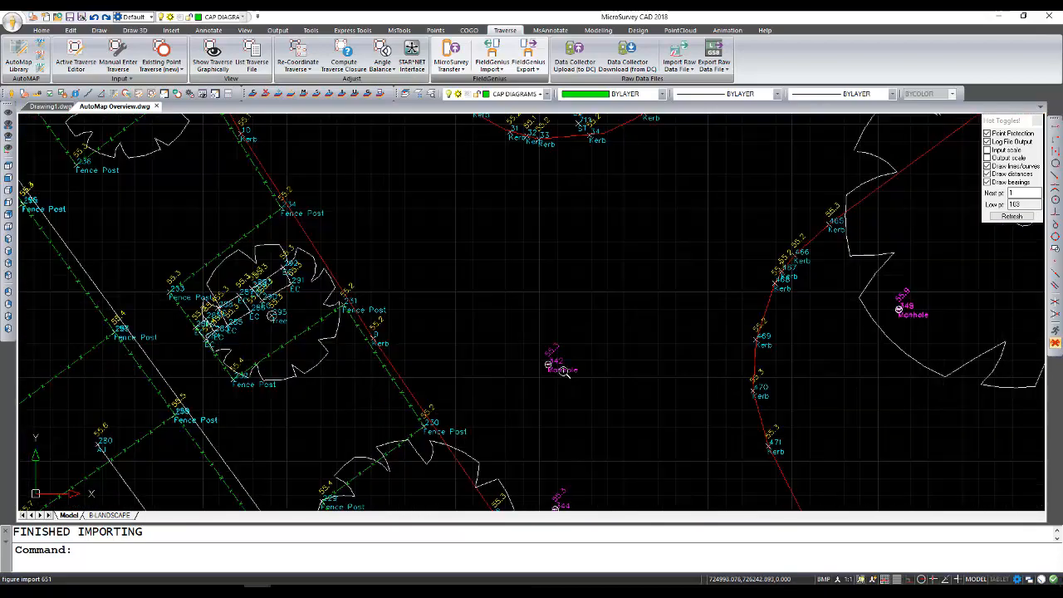
scroll(555, 372, up, 4)
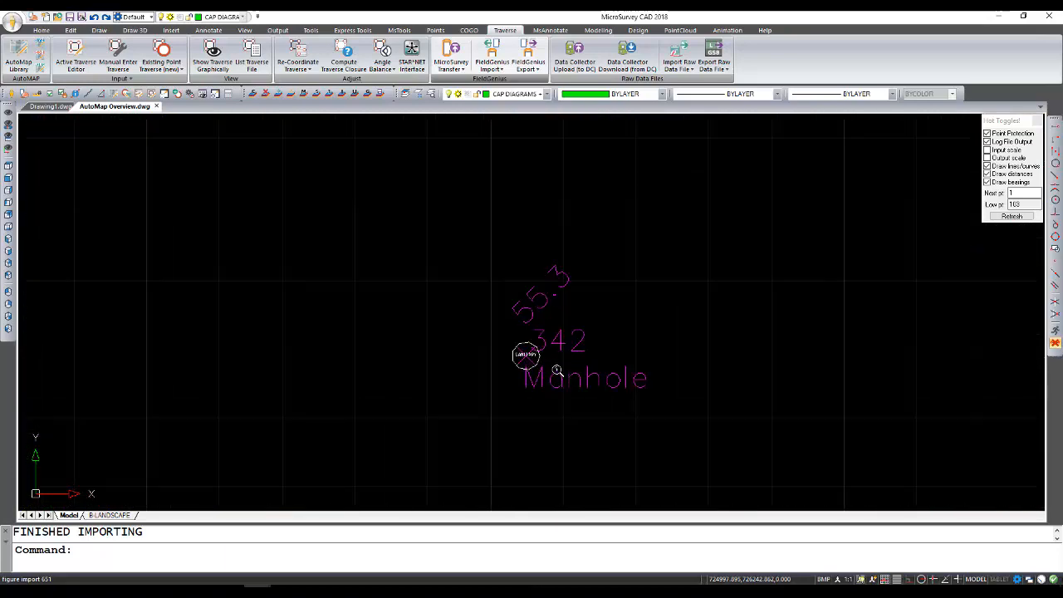
Step: Regenerate the drawing with the REGEN command
click(409, 562)
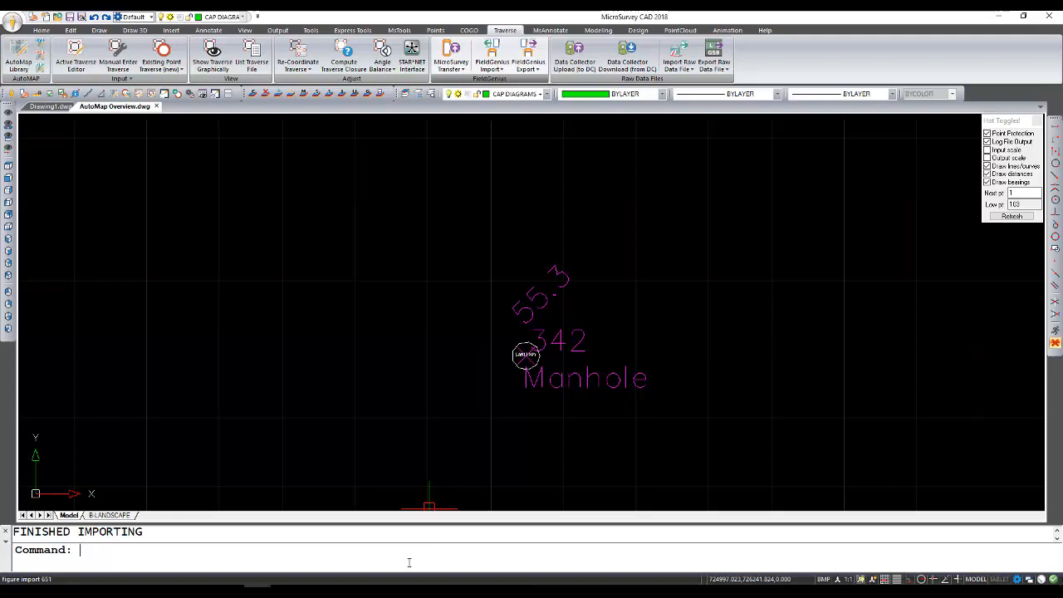
text(regen)
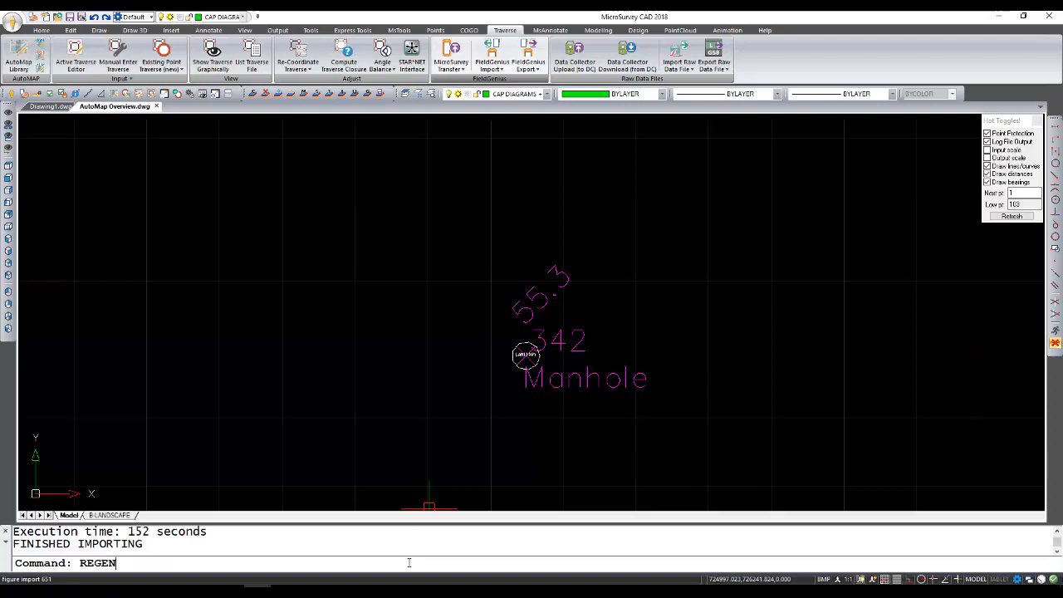
key(Return)
Step: Check the description of tree point 350 in the point editor, and examine its trunk and canopy symbols against the neighbouring trees
scroll(481, 407, down, 3)
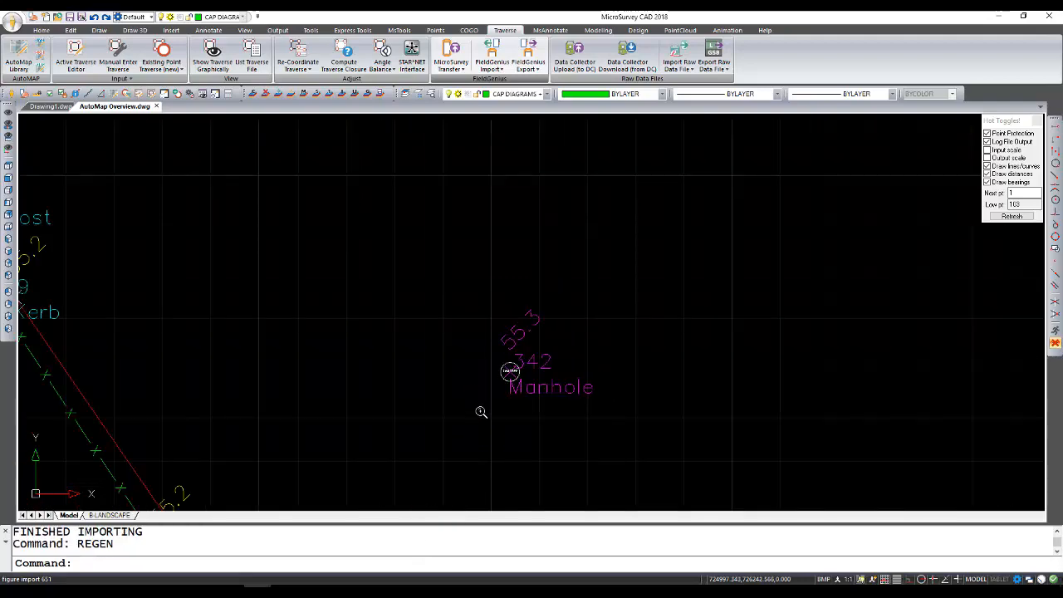
scroll(489, 370, down, 8)
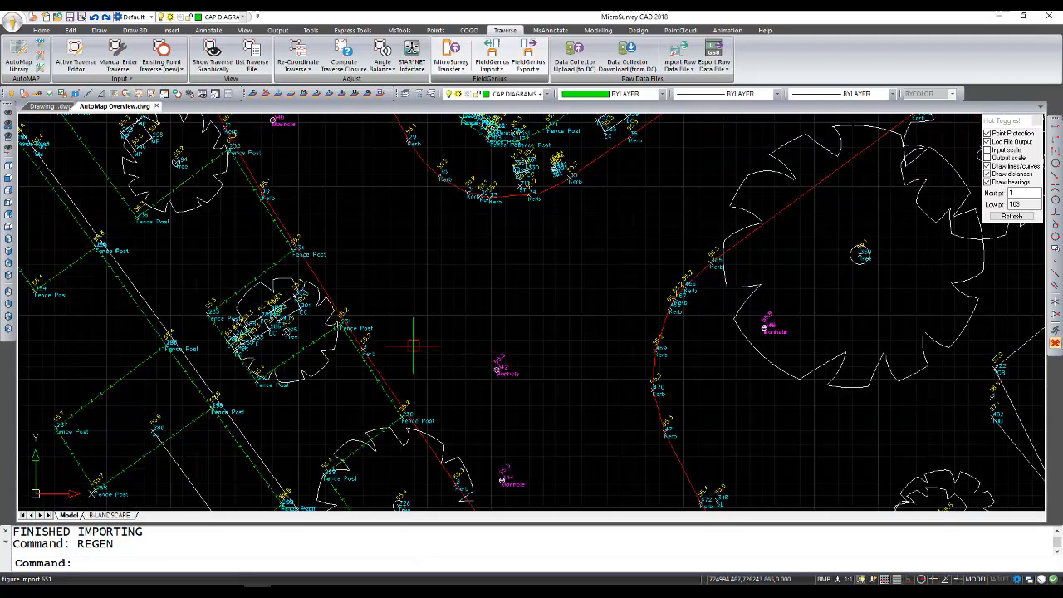
mouse_move(408, 344)
middle_down()
mouse_move(489, 381)
mouse_move(345, 371)
middle_up()
scroll(570, 368, up, 6)
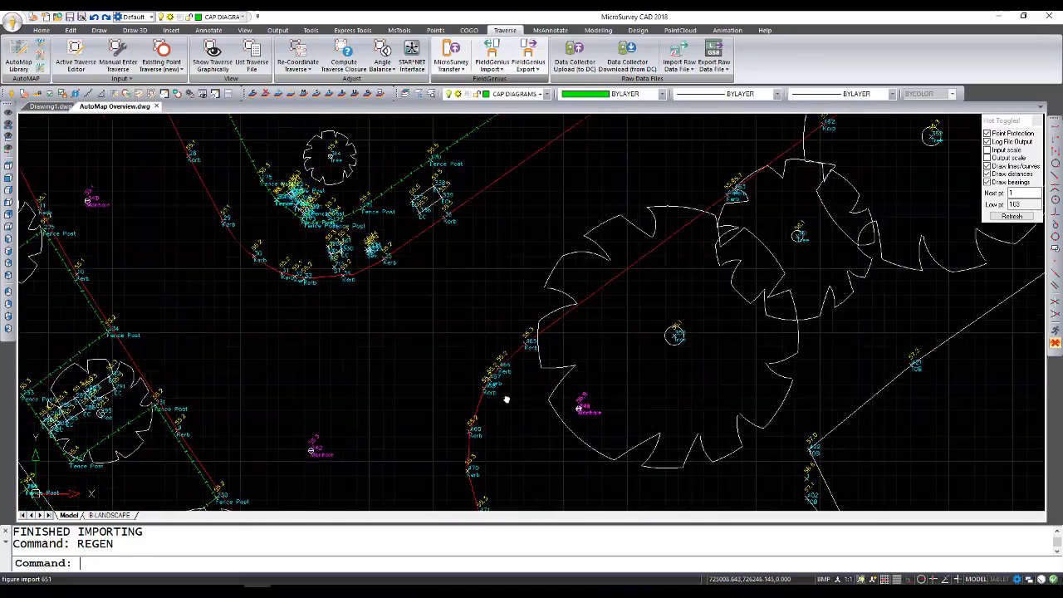
scroll(581, 366, up, 5)
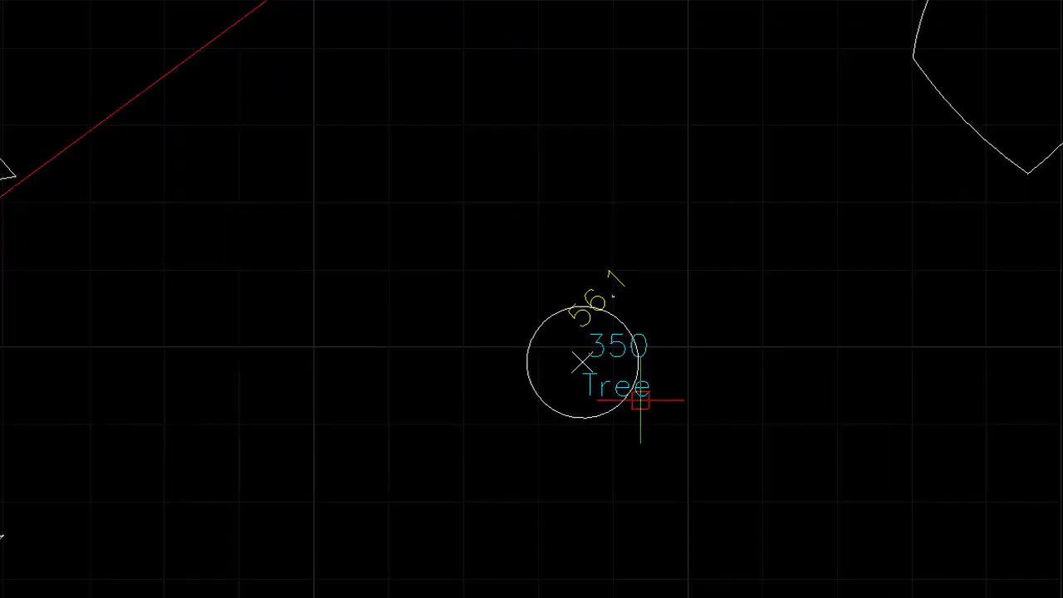
double_click(645, 397)
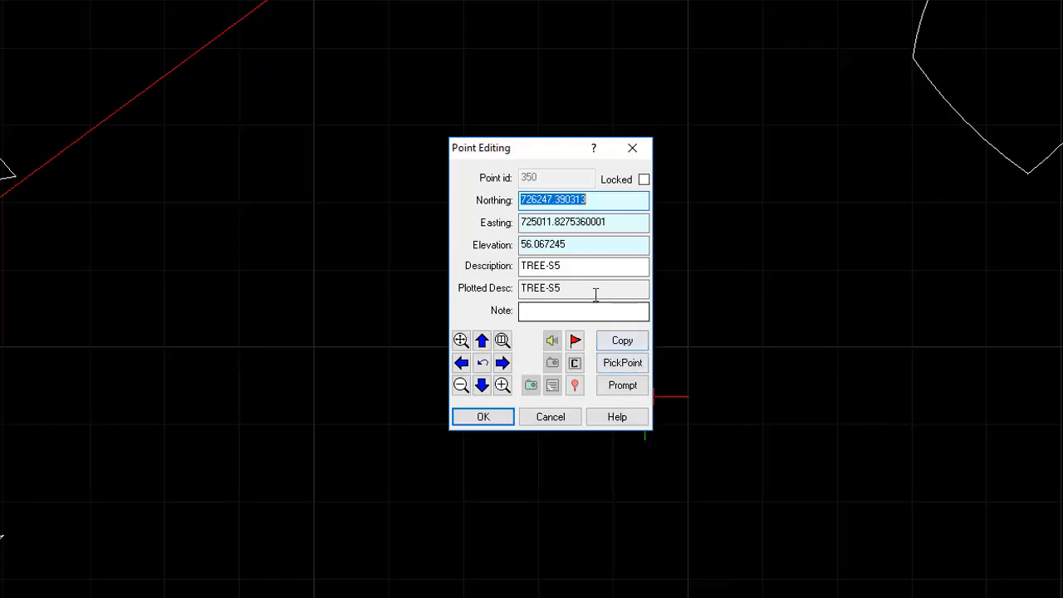
click(583, 268)
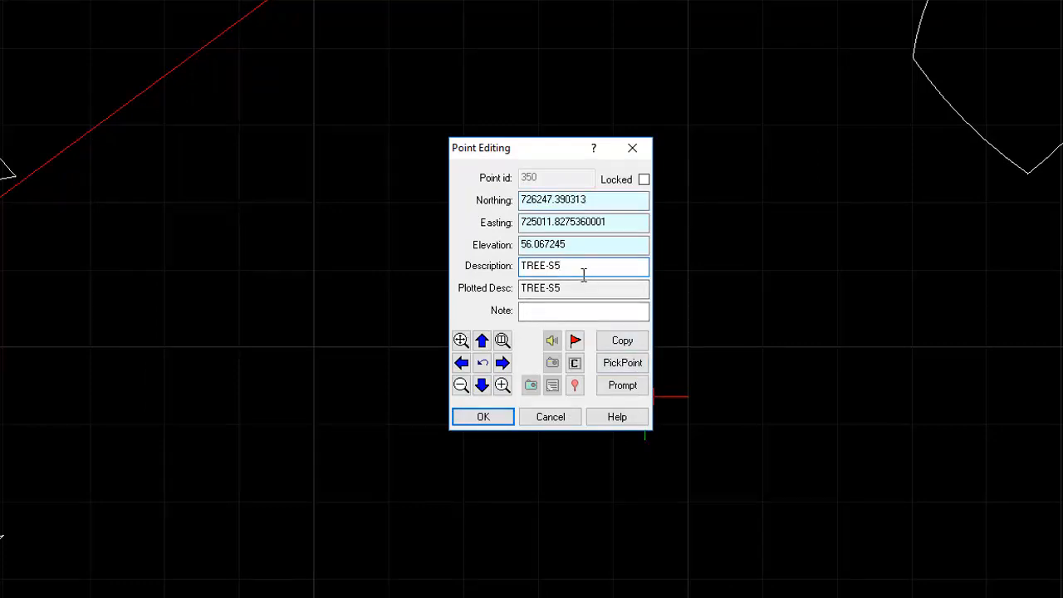
click(484, 418)
scroll(503, 363, down, 1)
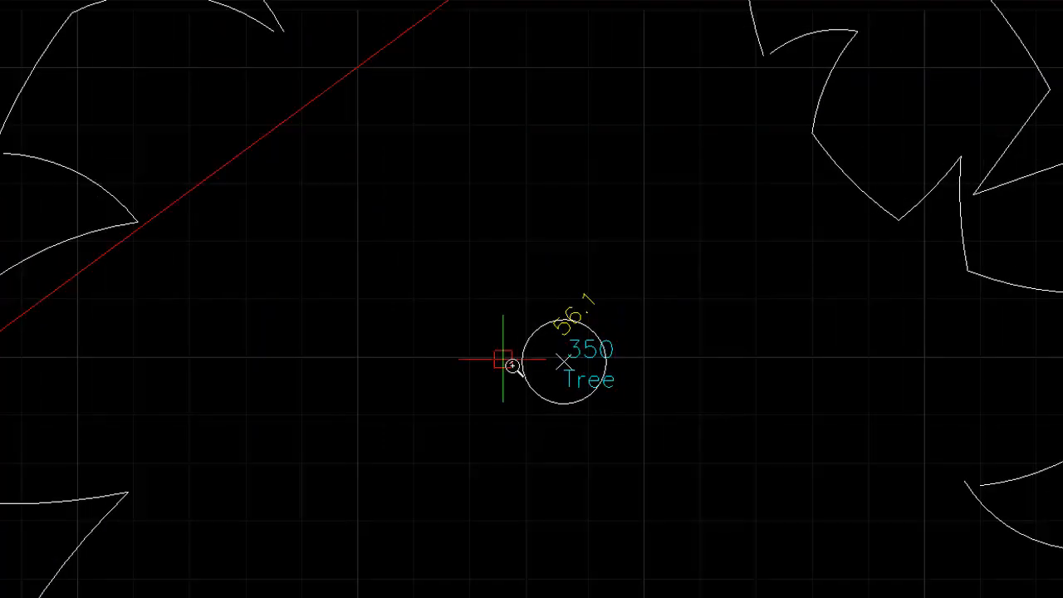
scroll(503, 361, down, 2)
scroll(508, 362, down, 1)
scroll(508, 360, down, 3)
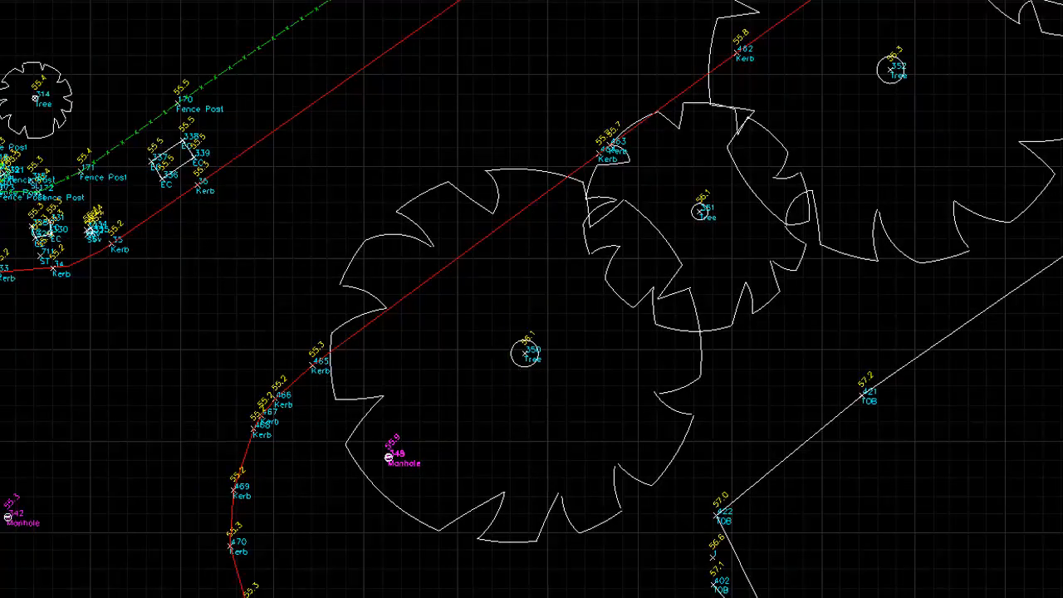
scroll(509, 361, down, 1)
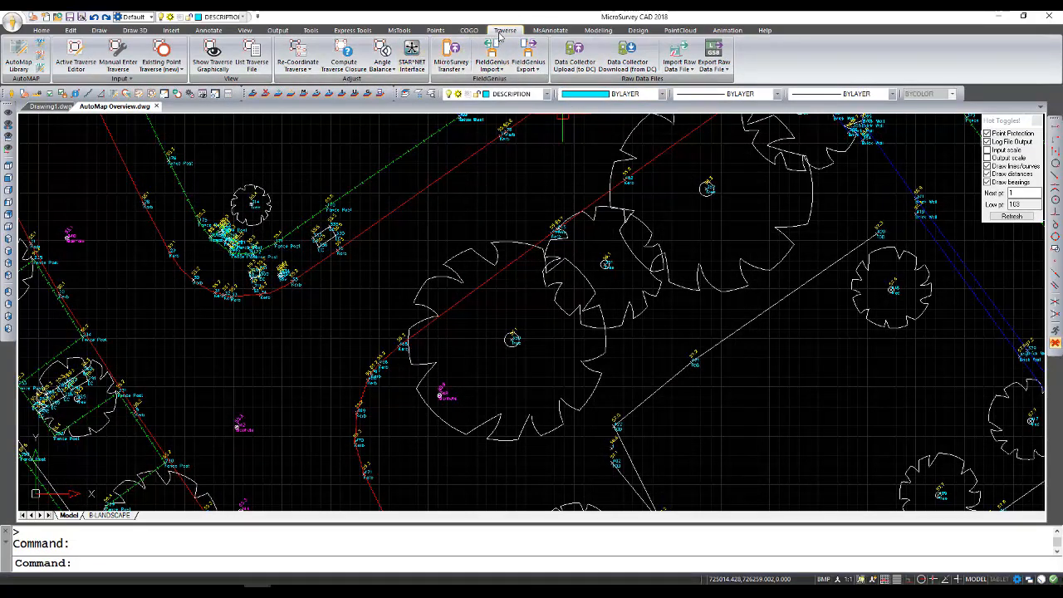
Step: Open the AutoMAP library and review the TREE description's plotted text, symbol, insertion layer and rotation settings
click(18, 52)
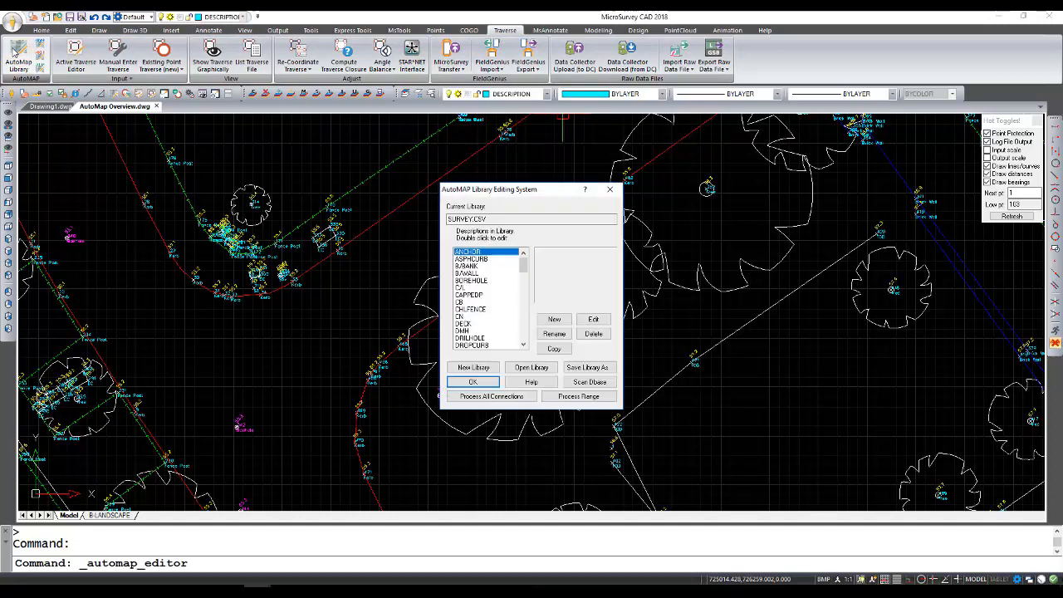
key(t)
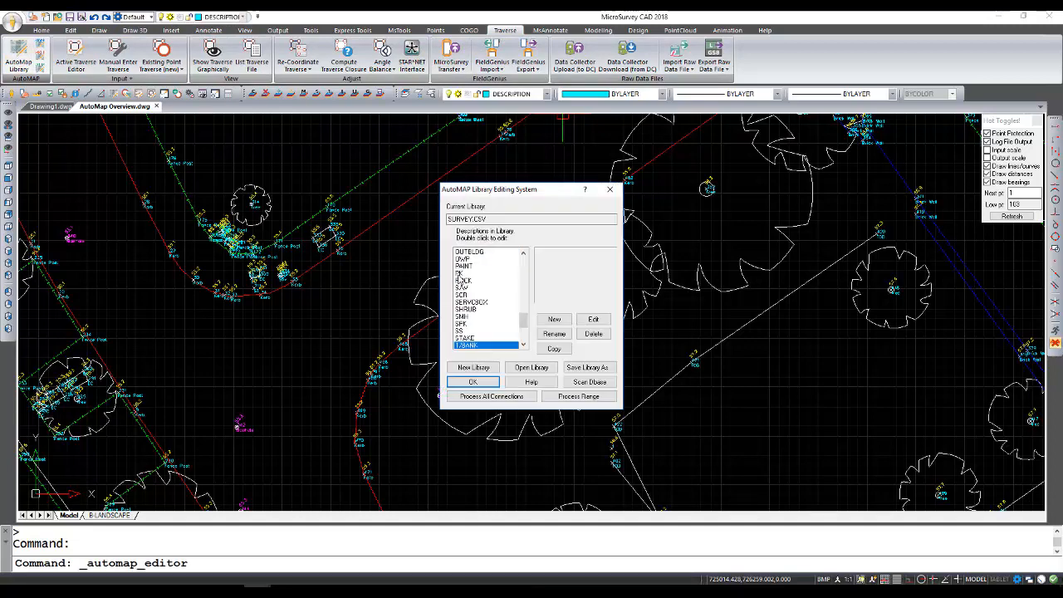
scroll(482, 296, down, 3)
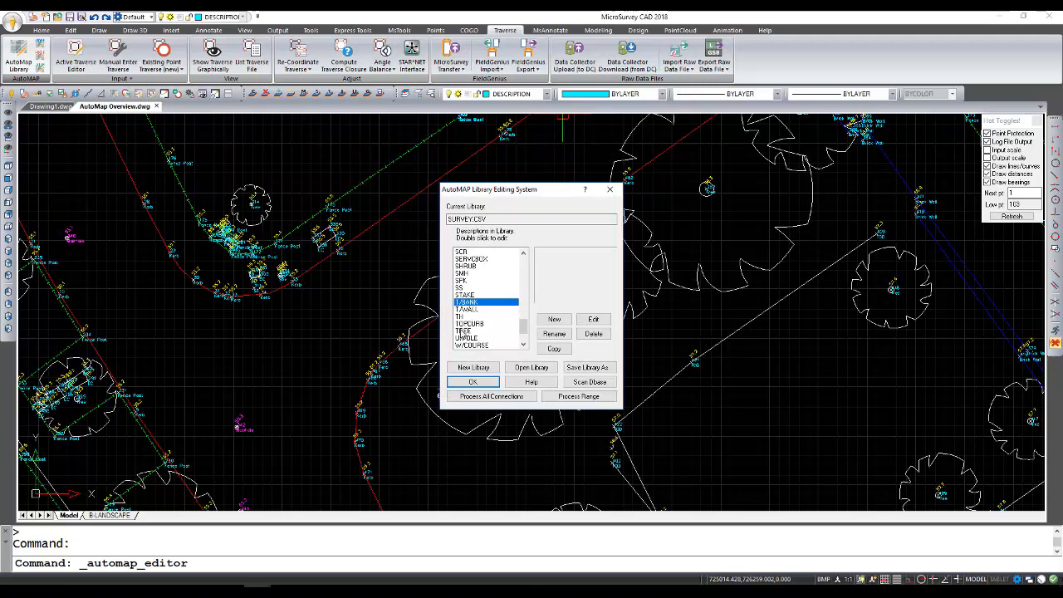
click(463, 331)
click(586, 320)
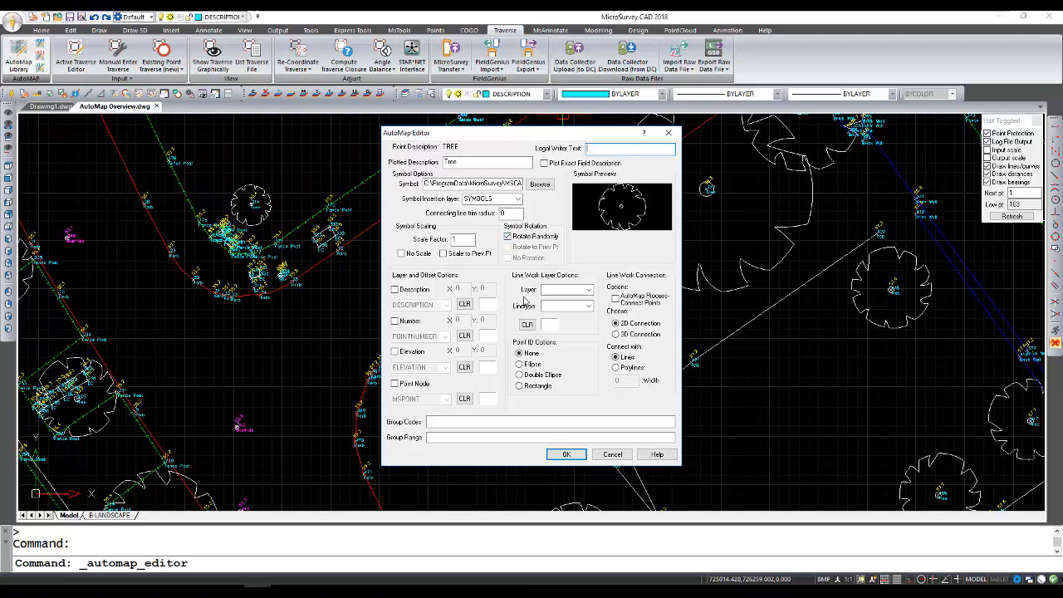
click(568, 456)
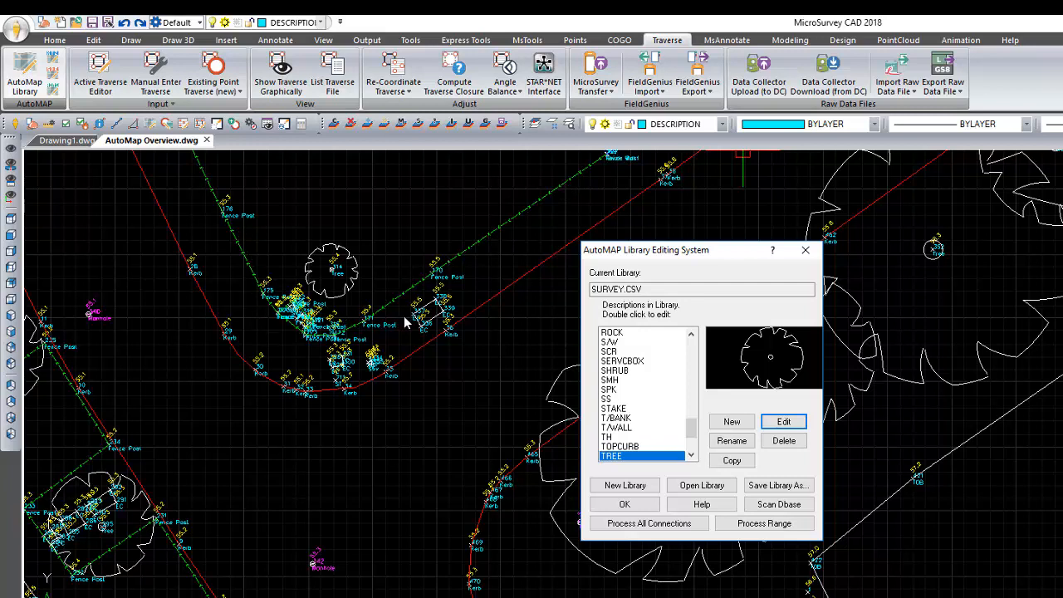
Step: Review the FP description's plotted text and its linework layer, linetype and colour in the AutoMAP library
click(612, 334)
key(f)
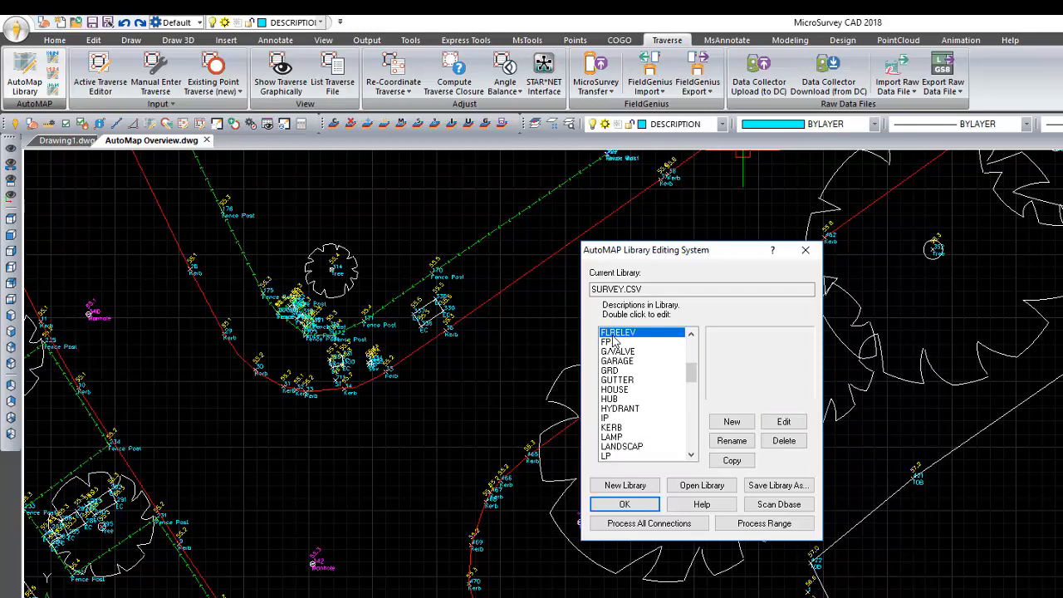
click(613, 342)
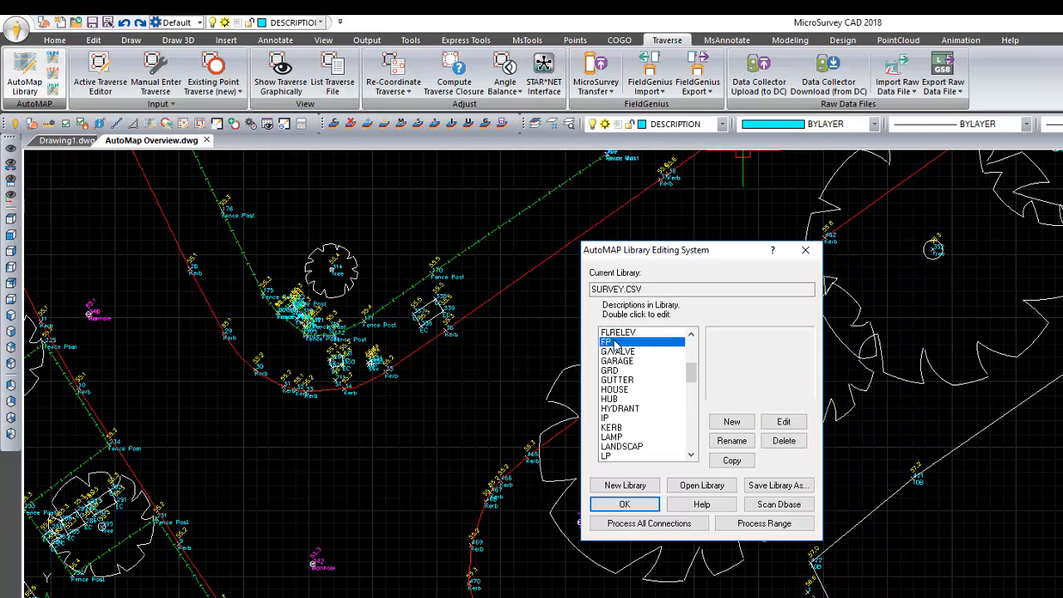
click(781, 423)
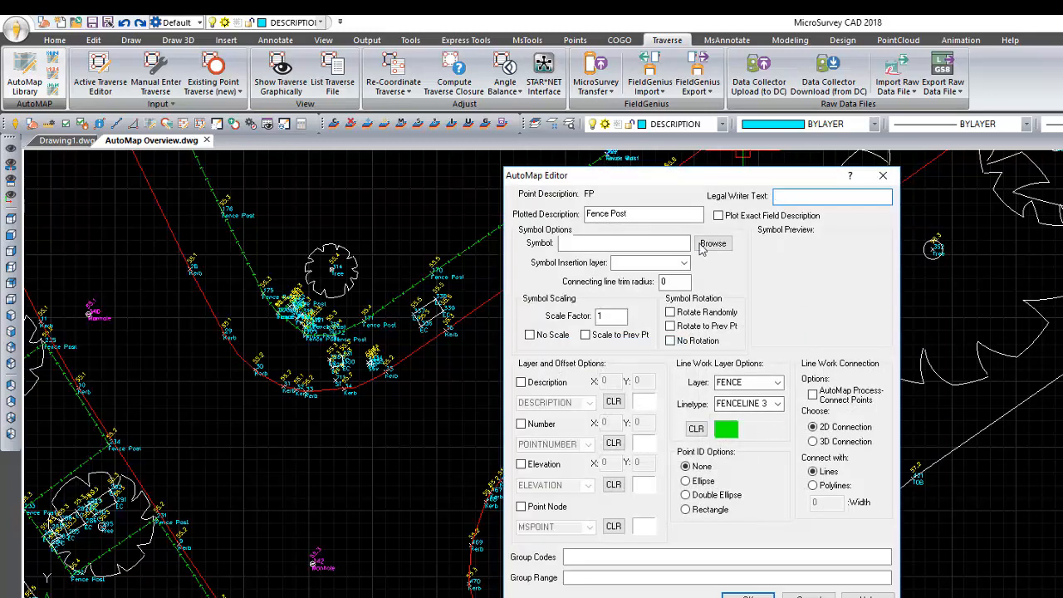
drag(686, 181, 761, 197)
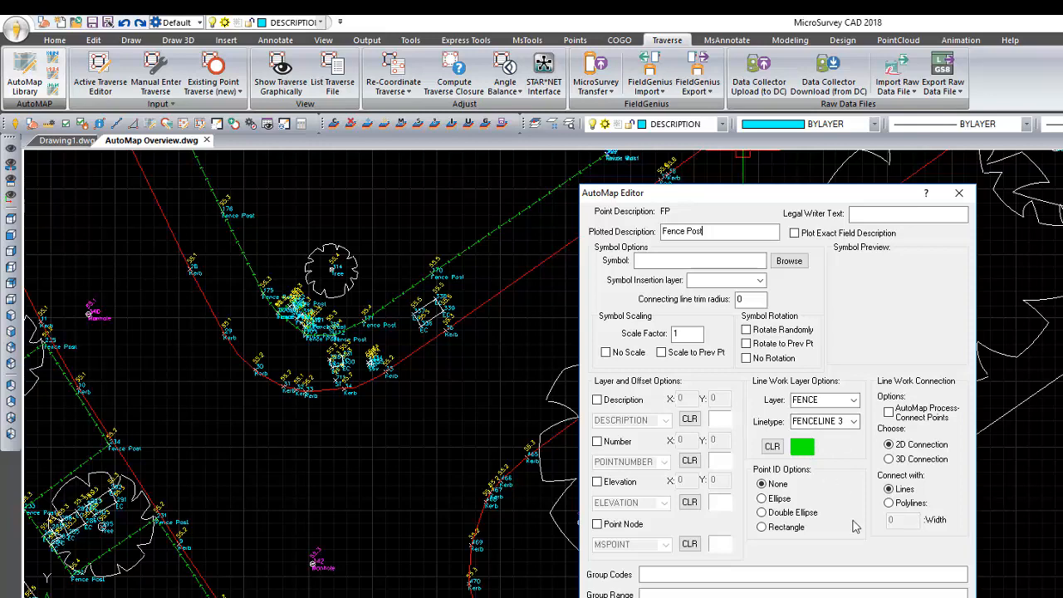
key(Return)
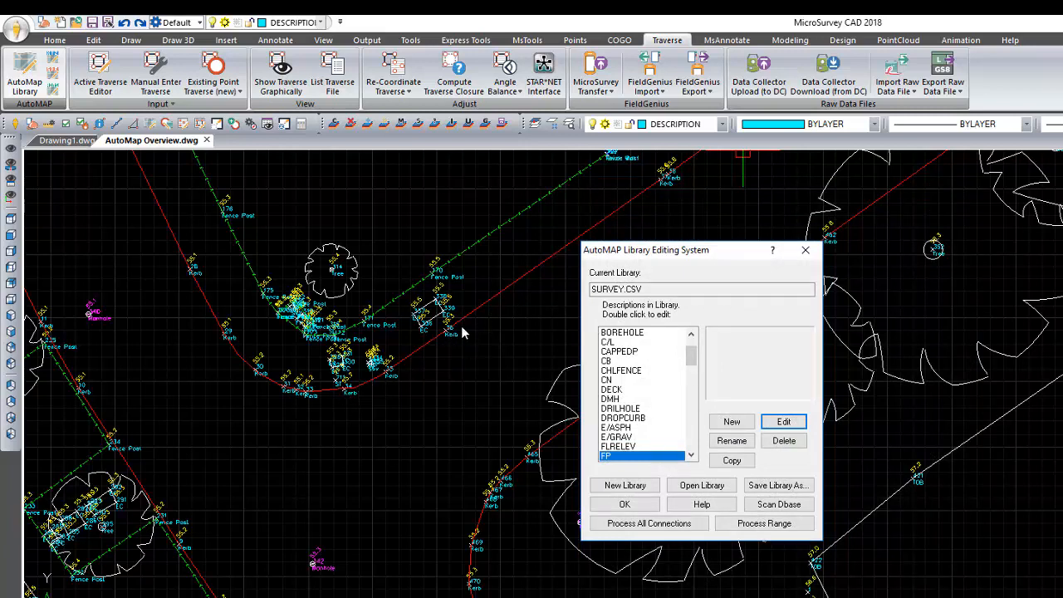
Step: Review the KERB description's linework layer, colour and line connection settings in the AutoMAP library
click(636, 334)
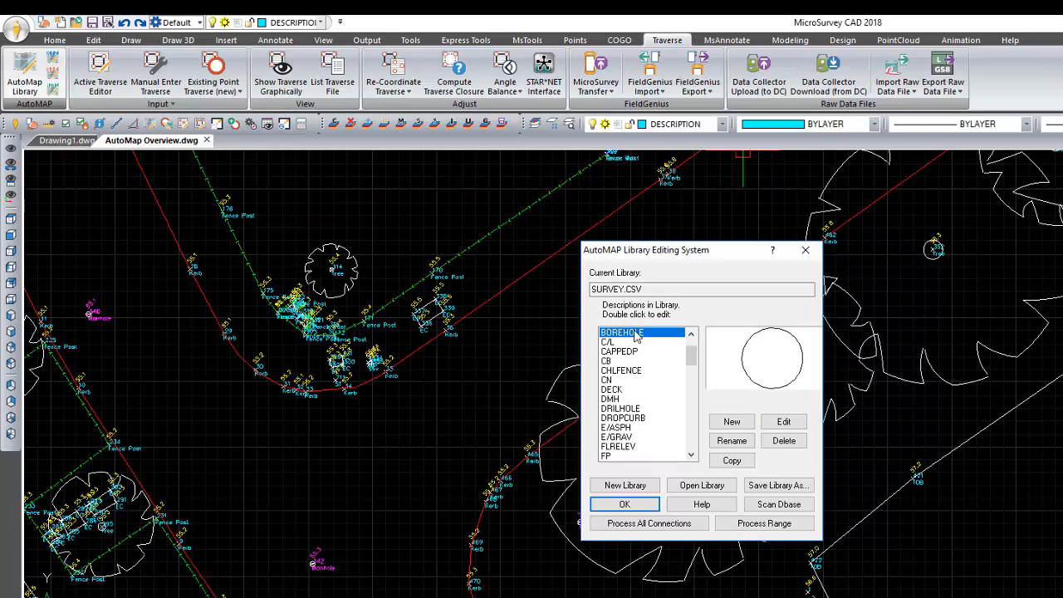
key(k)
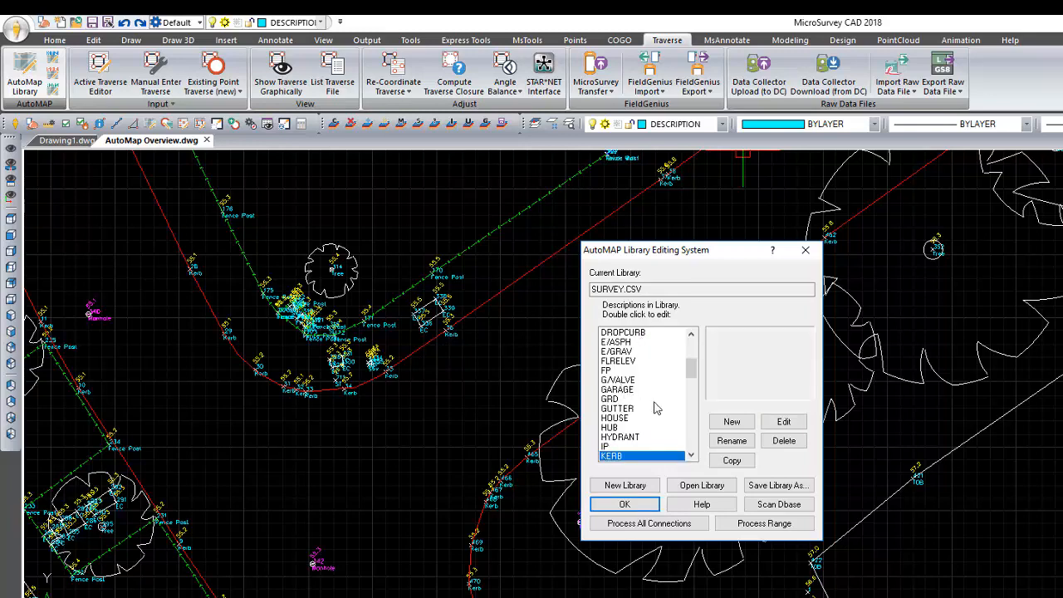
click(783, 422)
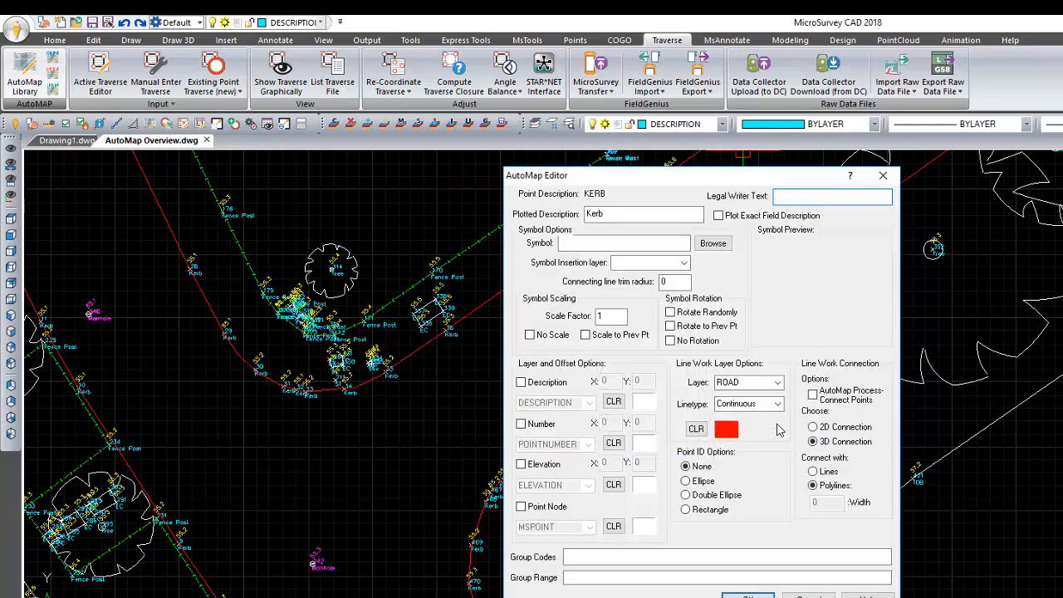
drag(721, 177, 879, 201)
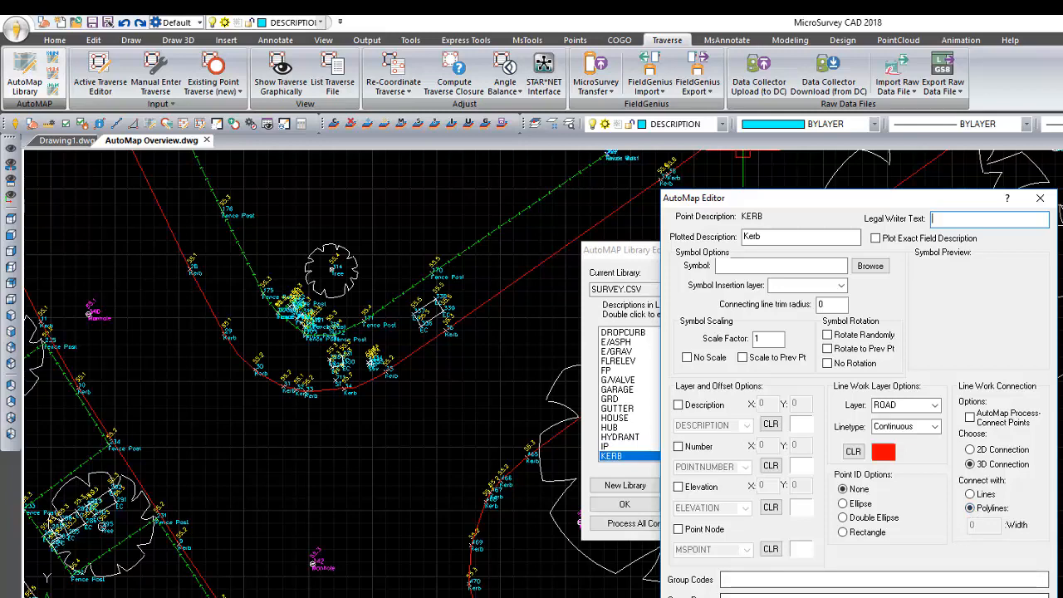
click(897, 596)
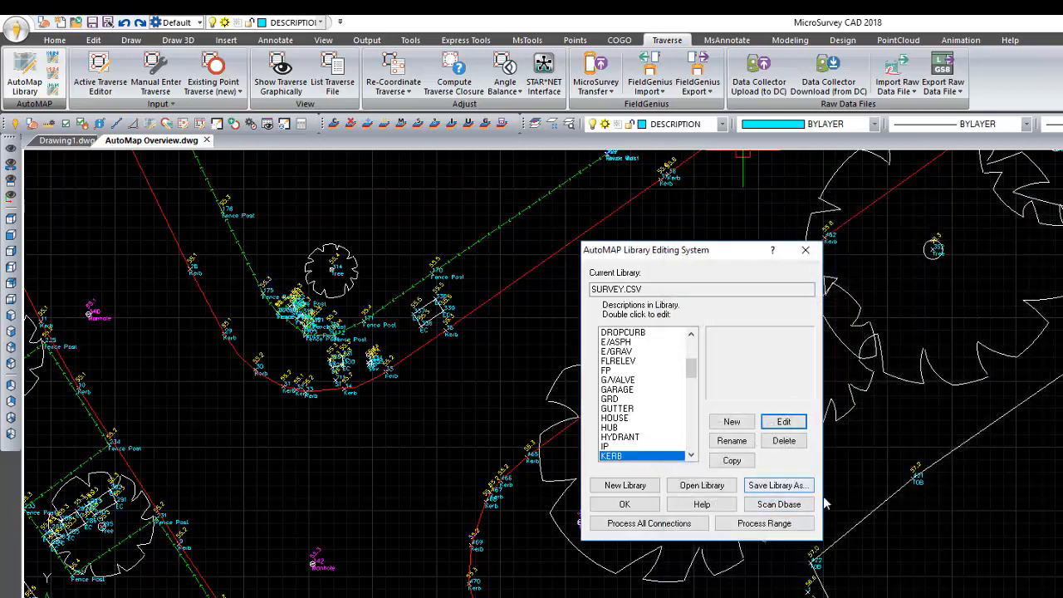
Step: Review the WALL description's plotted text and linework settings, and save the AutoMAP library changes to disk
click(633, 334)
key(w)
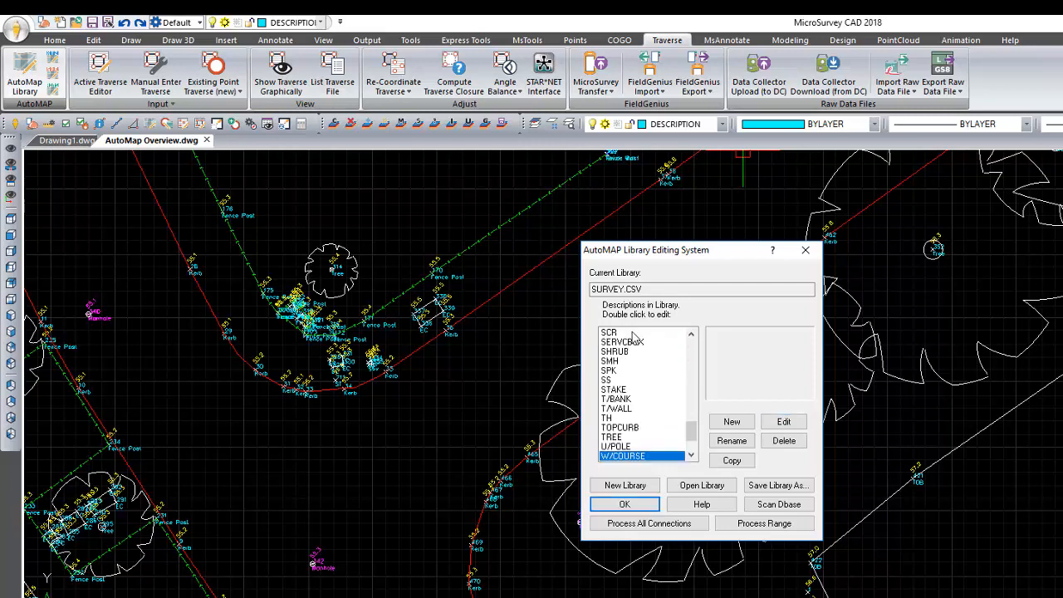
scroll(653, 395, down, 1)
scroll(654, 396, down, 1)
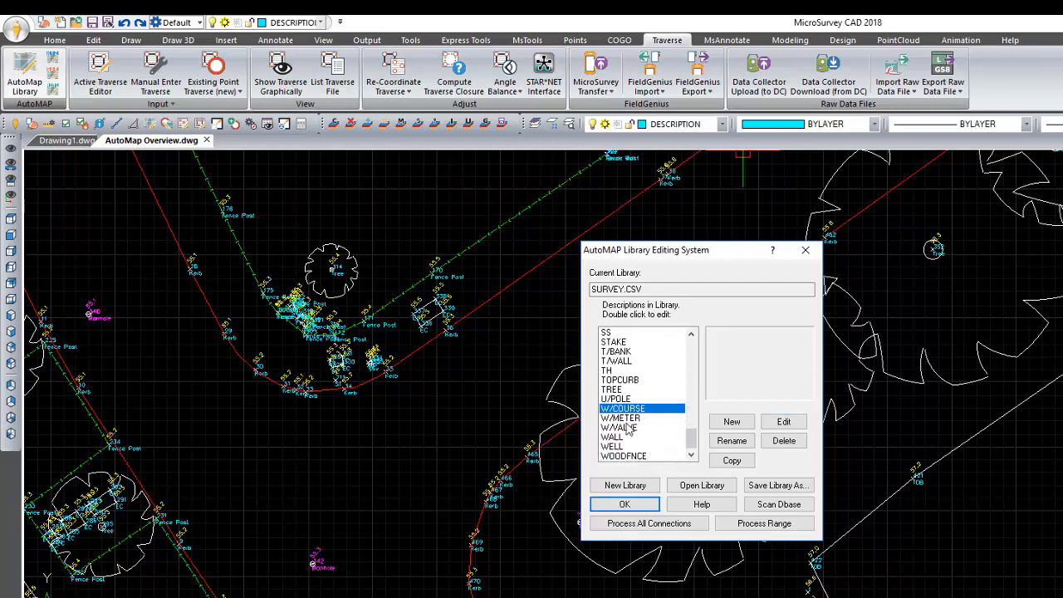
click(623, 438)
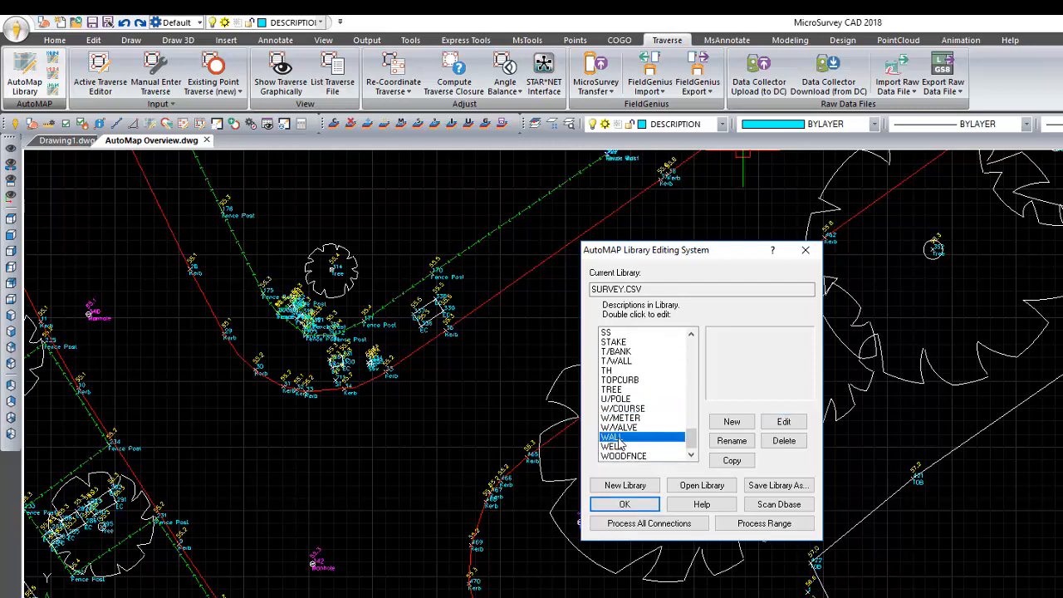
click(781, 423)
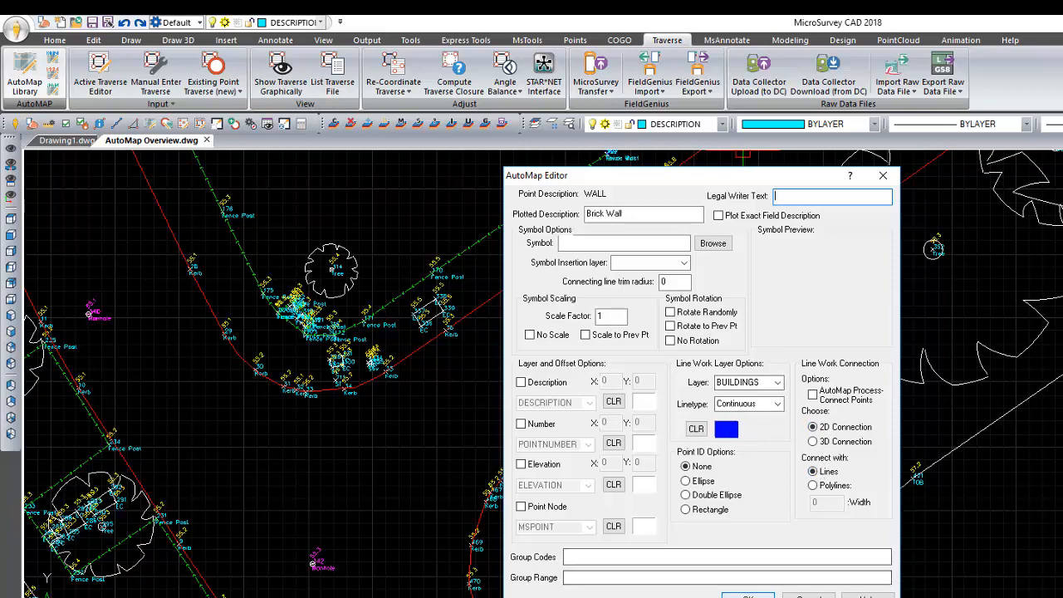
click(748, 596)
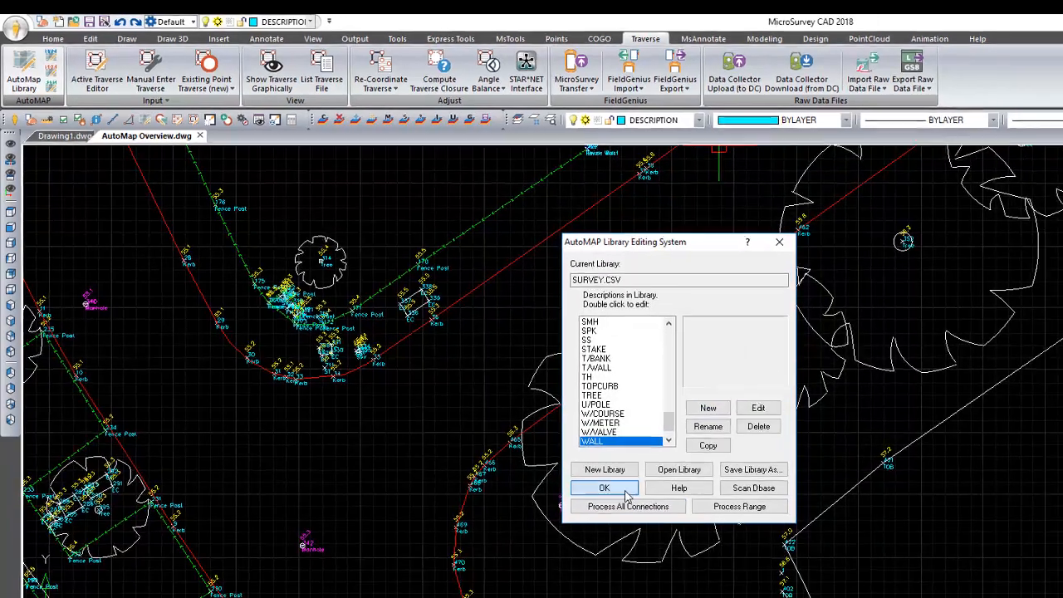
click(624, 504)
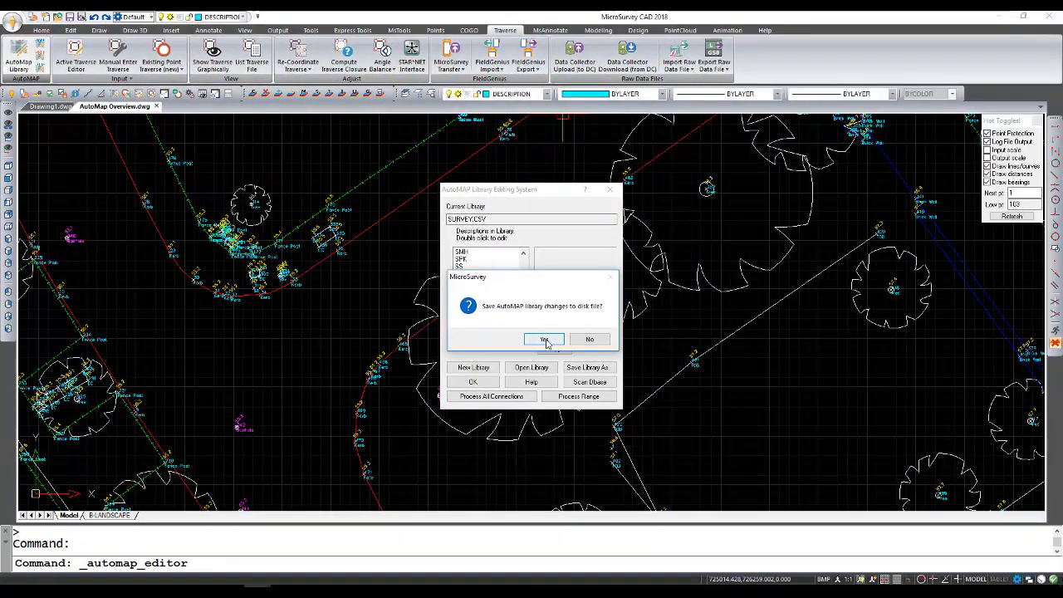
click(545, 339)
Step: Inspect the line computations of the blue wall line between points 161 and 166, and check the BUILDINGS entry in the layer list
mouse_move(662, 331)
middle_down()
mouse_move(494, 379)
mouse_move(448, 324)
mouse_move(424, 325)
mouse_move(432, 313)
middle_up()
scroll(431, 313, down, 2)
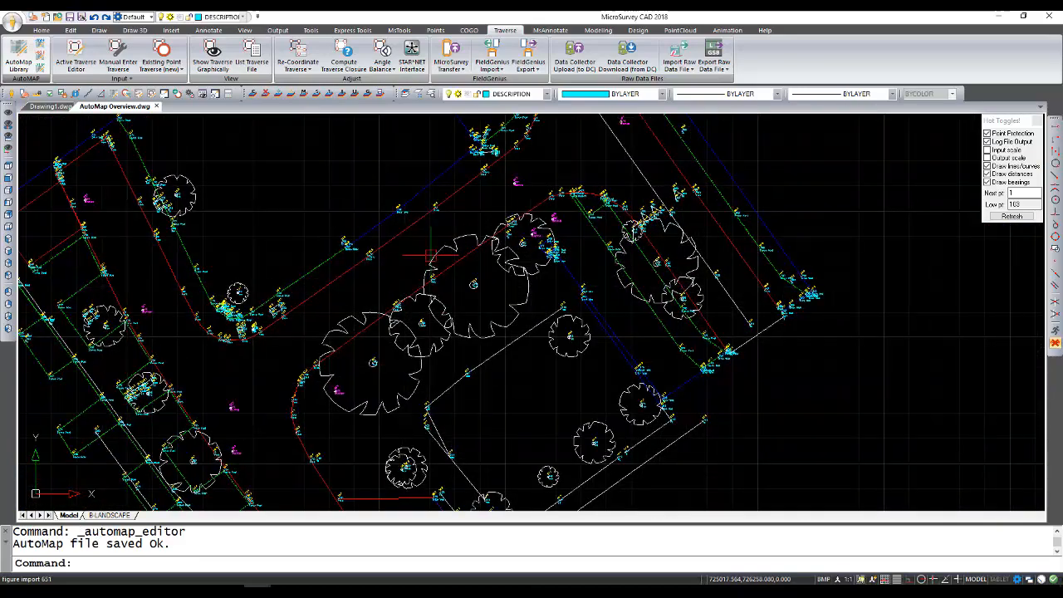
scroll(465, 300, up, 1)
middle_drag(499, 263, 512, 293)
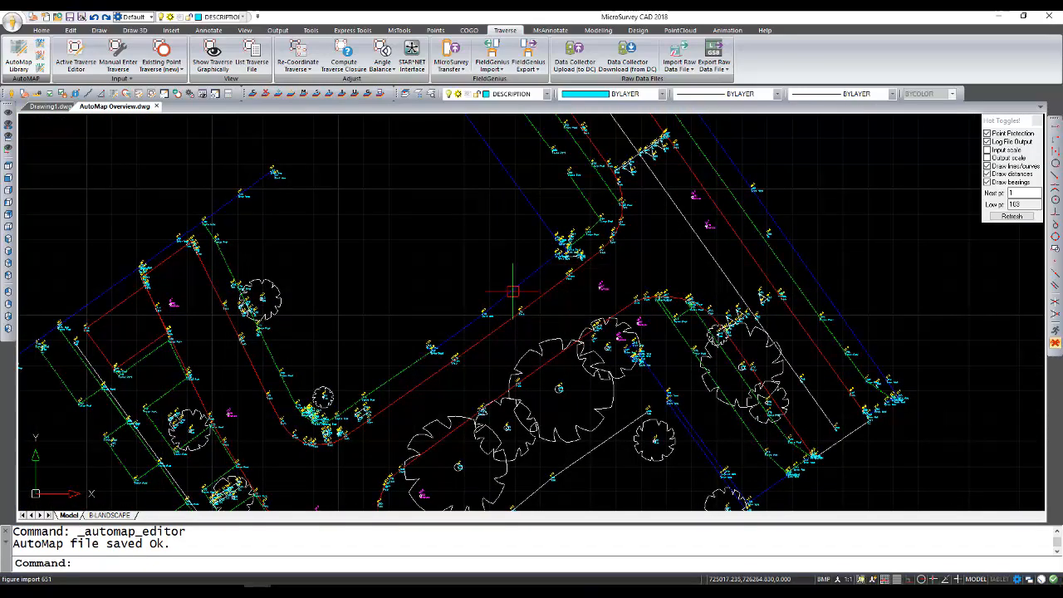
key(Escape)
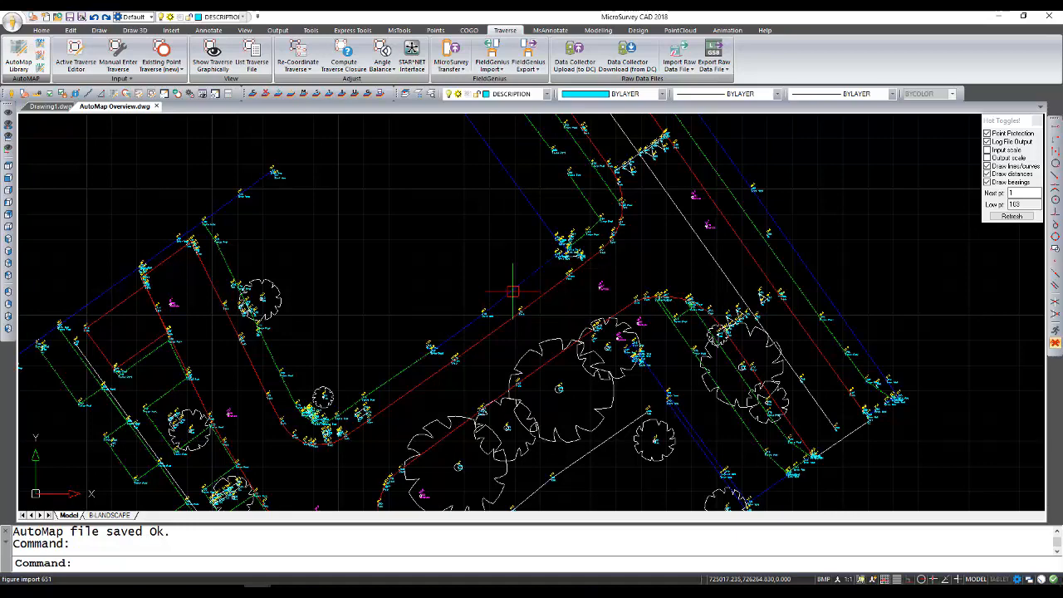
double_click(513, 292)
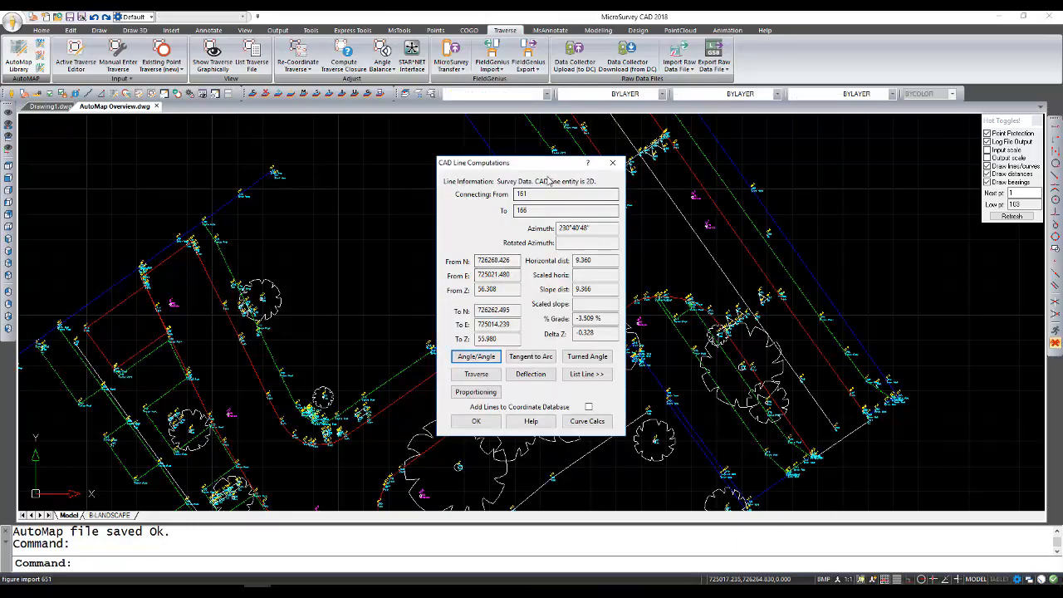
drag(548, 166, 496, 160)
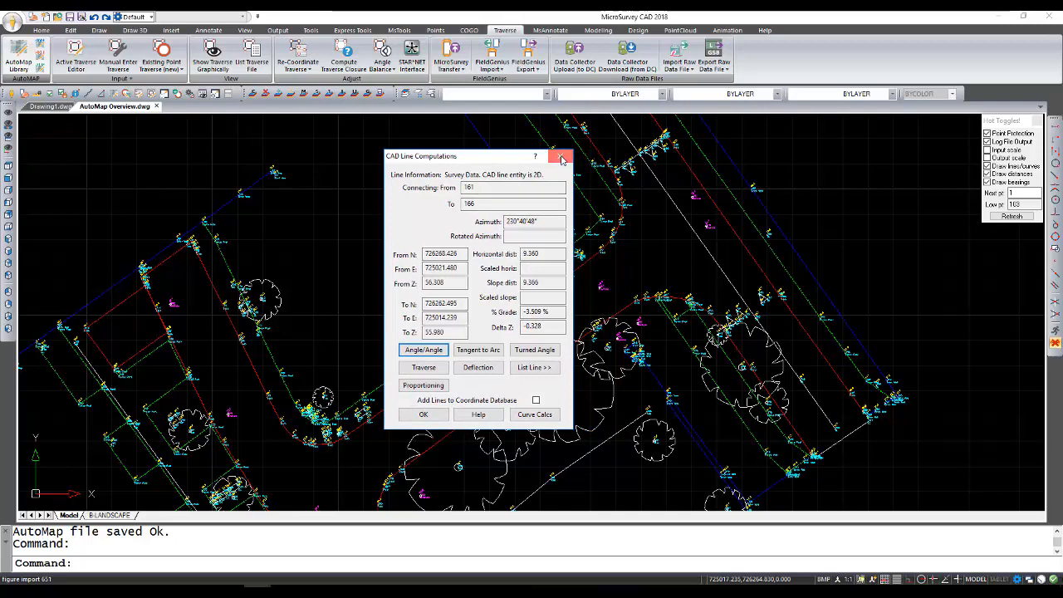
click(562, 158)
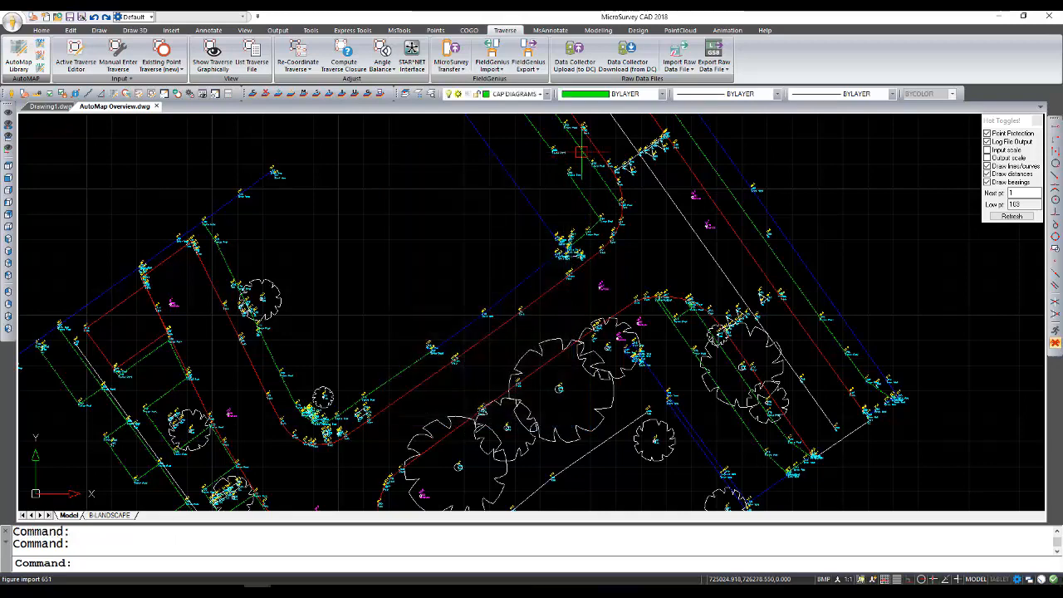
click(545, 94)
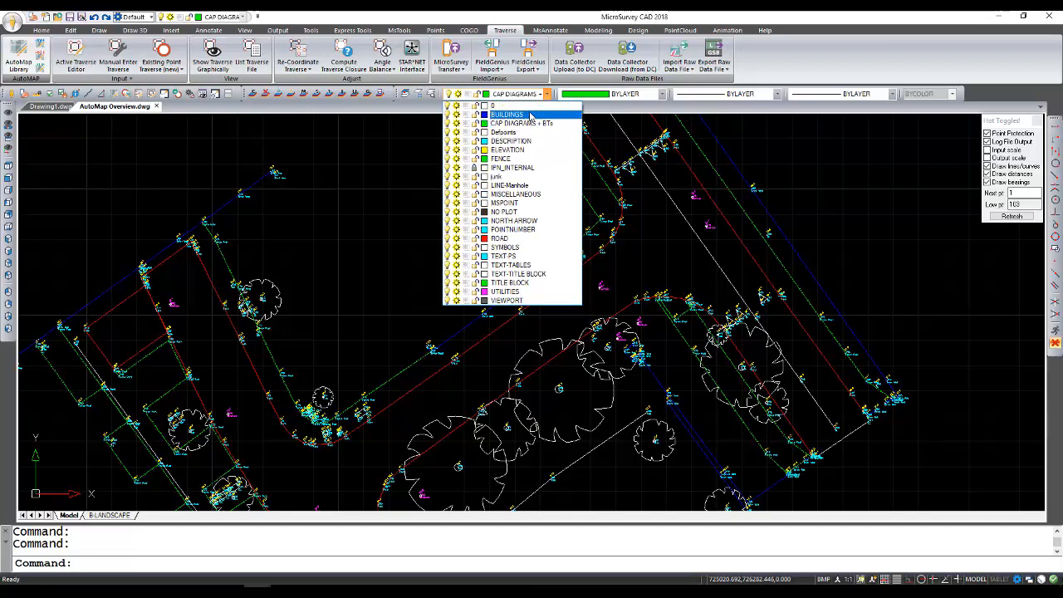
click(424, 162)
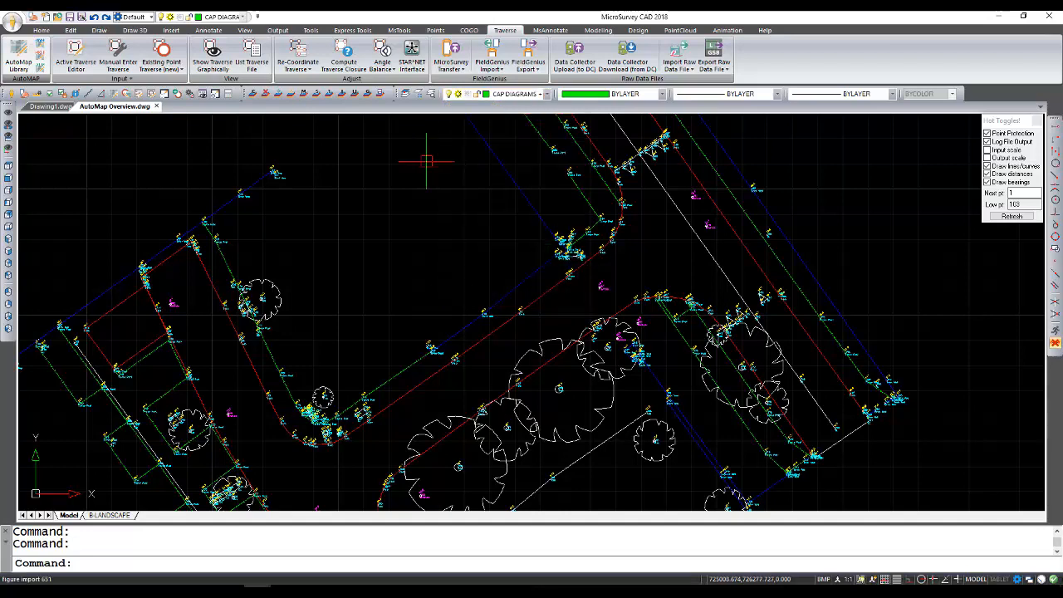